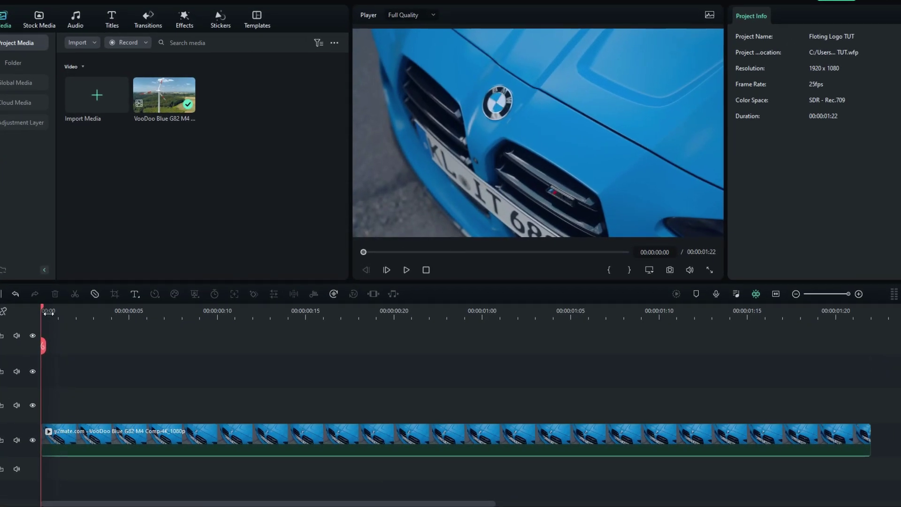
- Preview the BMW clip, then paste copies of it onto tracks 2 and 3
{"action": "left_click", "coordinate": [77, 311]}
{"action": "key", "text": "space"}
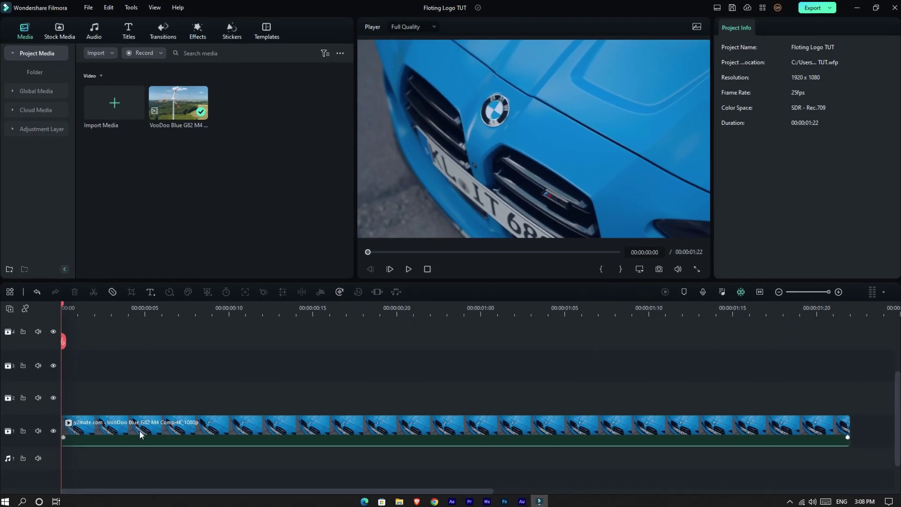
{"action": "left_click", "coordinate": [143, 432]}
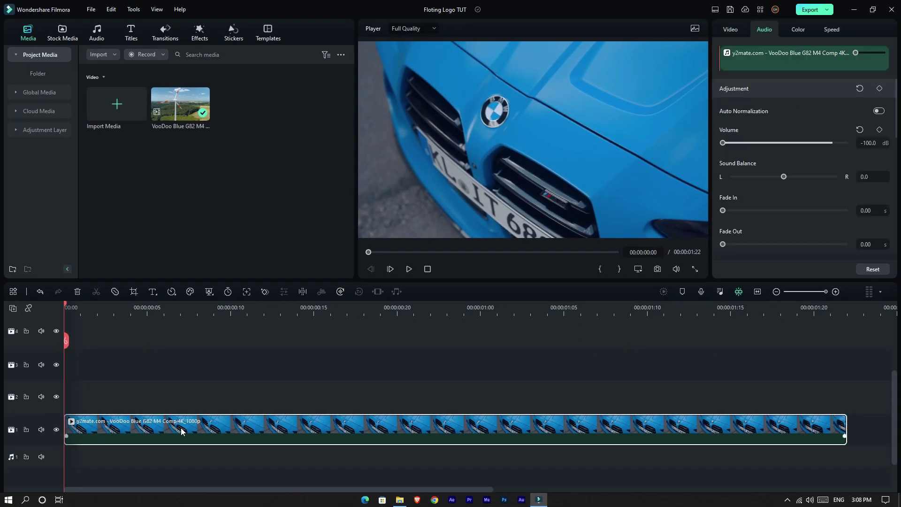
{"action": "key", "text": "ctrl+c"}
{"action": "left_click", "coordinate": [52, 385]}
{"action": "key", "text": "ctrl+v"}
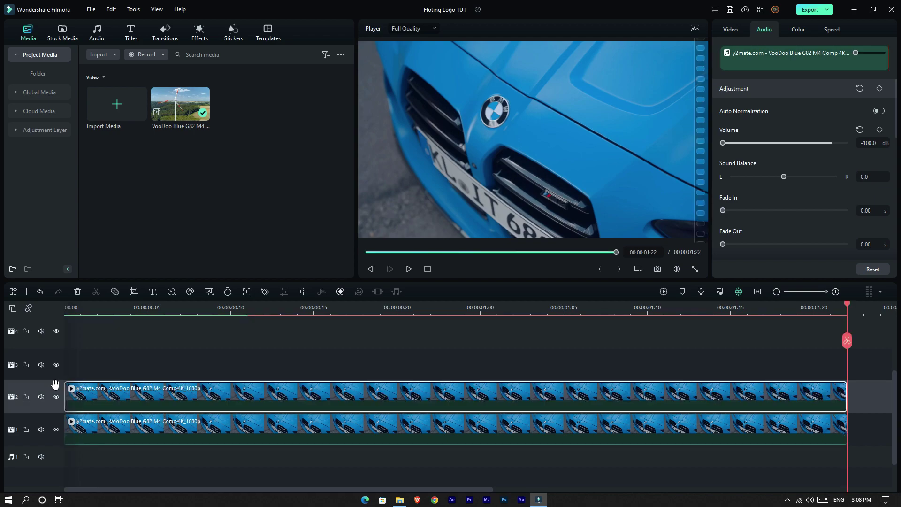
{"action": "left_click", "coordinate": [80, 307]}
{"action": "key", "text": "ctrl+v"}
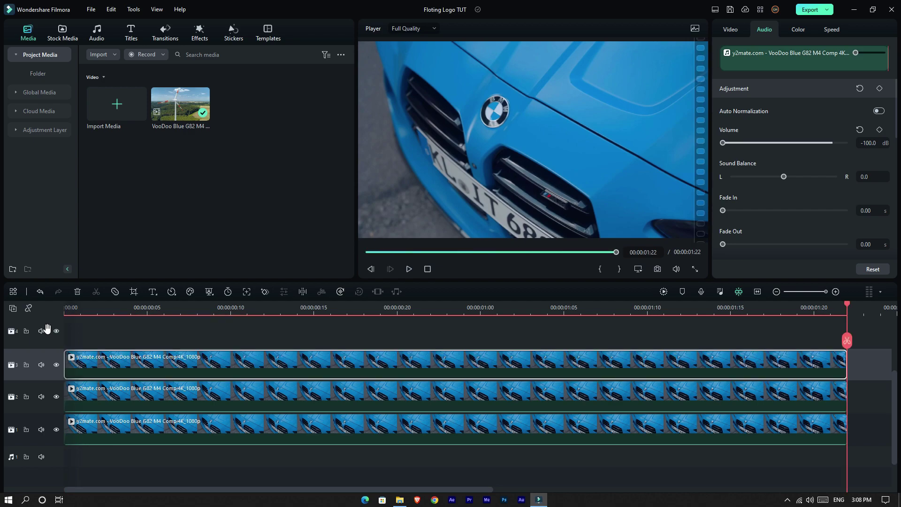
- Hide tracks 2 and 1 from the preview and return the playhead to an early frame
{"action": "left_click", "coordinate": [57, 397]}
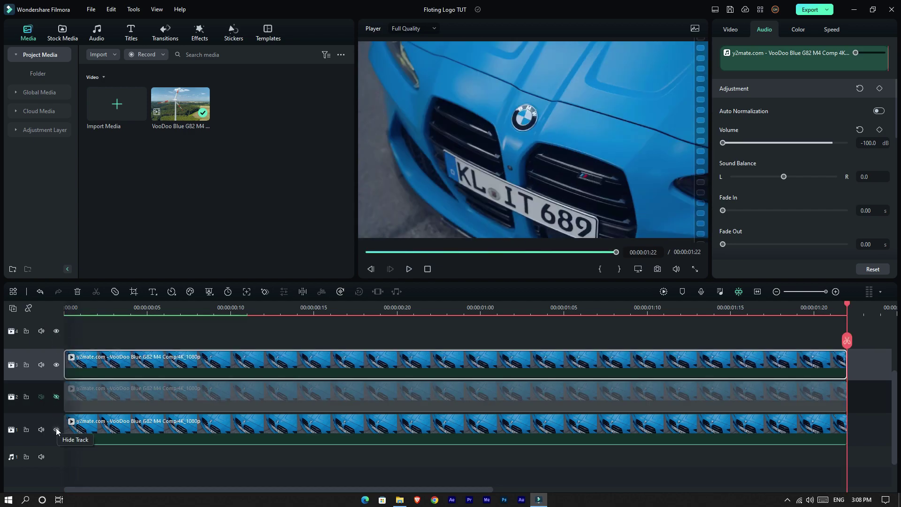
{"action": "left_click", "coordinate": [56, 429]}
{"action": "left_click_drag", "start_coordinate": [132, 305], "coordinate": [223, 321]}
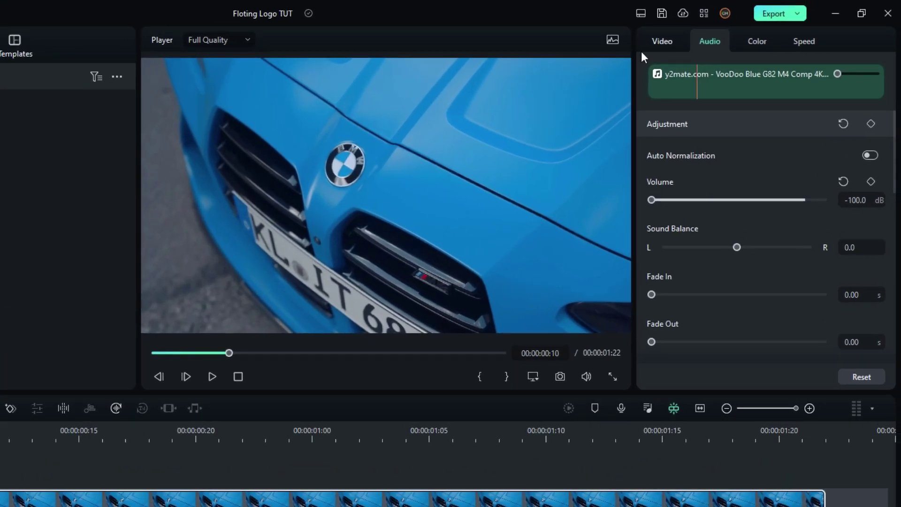
- Turn on Smart Cutout for the top BMW clip and open its editor full screen
{"action": "left_click", "coordinate": [744, 17]}
{"action": "left_click", "coordinate": [742, 67]}
{"action": "left_click", "coordinate": [652, 155]}
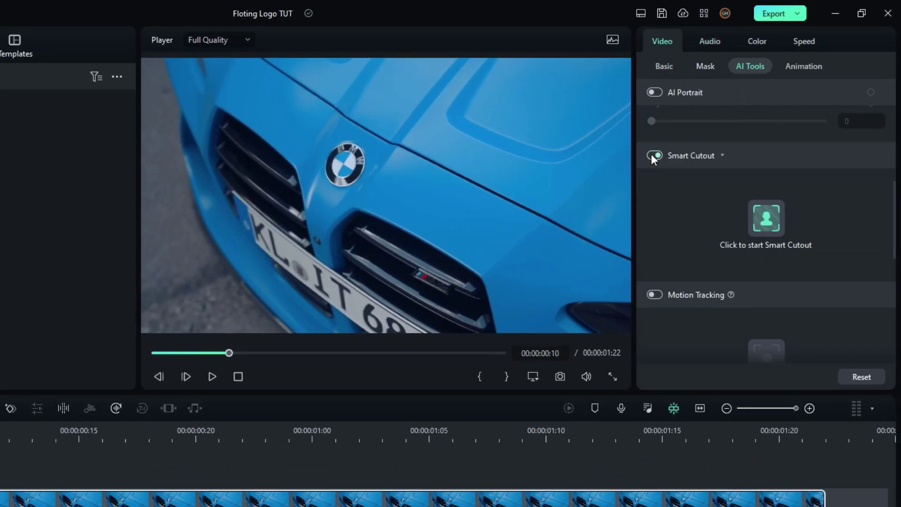
{"action": "left_click", "coordinate": [770, 218]}
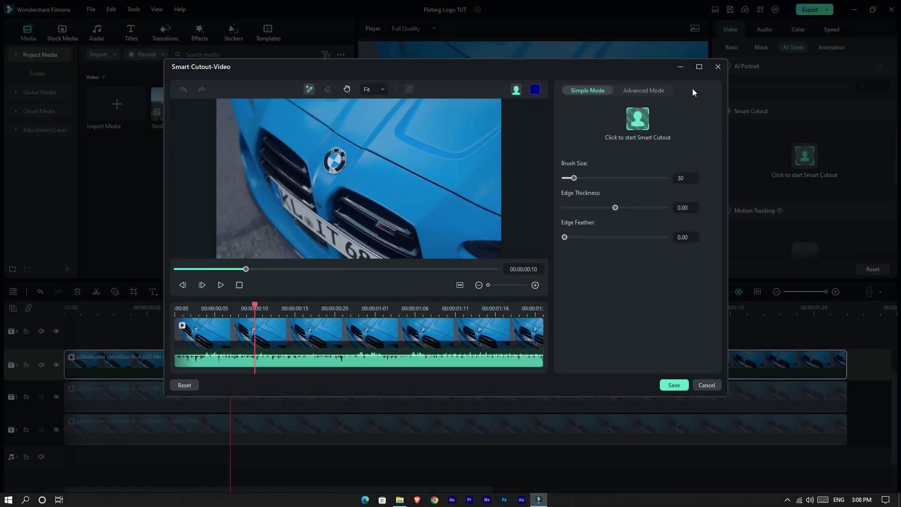
{"action": "left_click", "coordinate": [698, 66]}
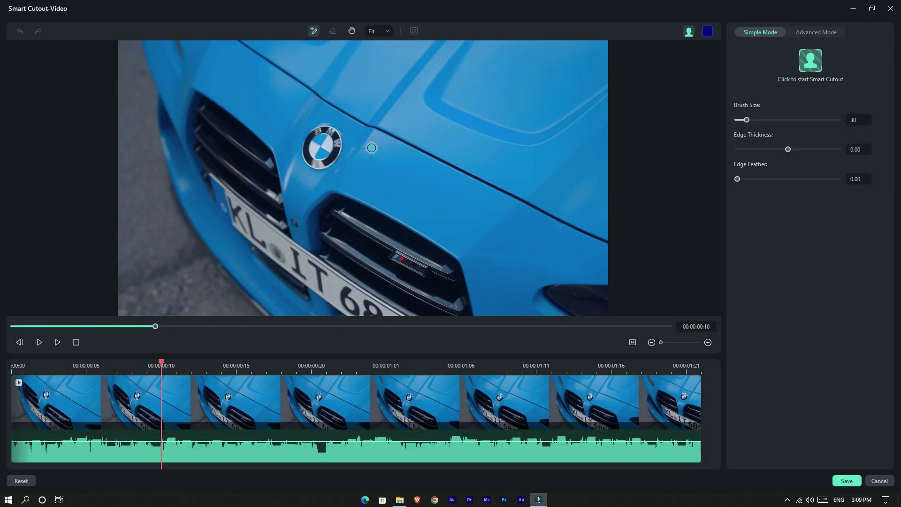
- Paint over the BMW badge, track it across the clip, and save the cutout
{"action": "scroll", "coordinate": [370, 145], "scroll_direction": "up", "scroll_amount": 2}
{"action": "mouse_move", "coordinate": [297, 150]}
{"action": "left_mouse_down"}
{"action": "mouse_move", "coordinate": [314, 179]}
{"action": "mouse_move", "coordinate": [328, 151]}
{"action": "left_mouse_up"}
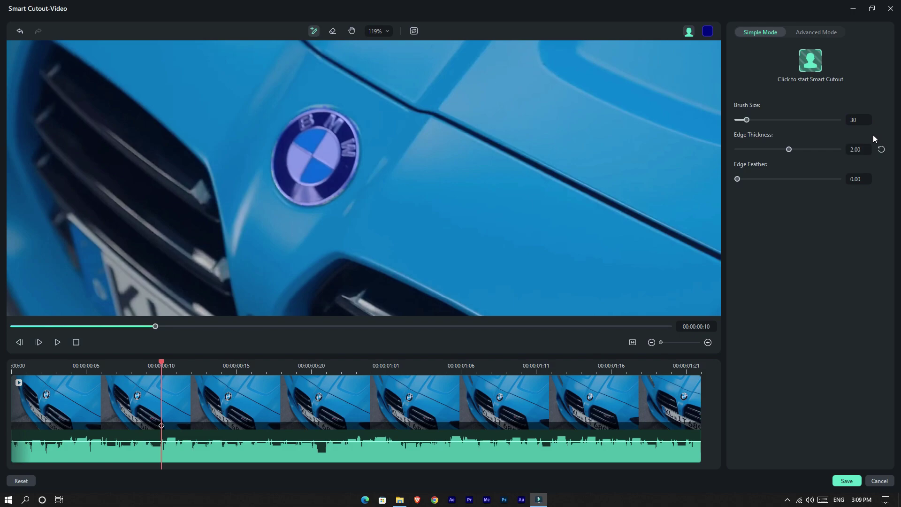
{"action": "left_click", "coordinate": [806, 64]}
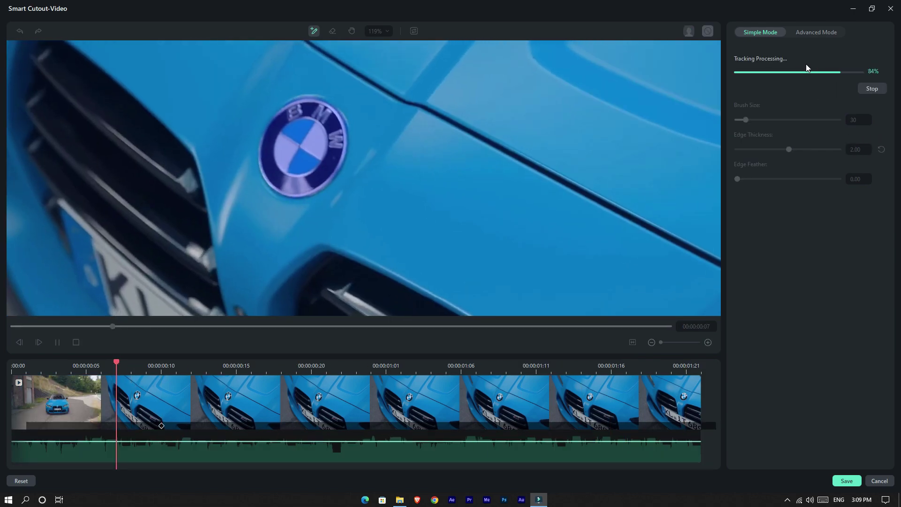
{"action": "left_click", "coordinate": [846, 481]}
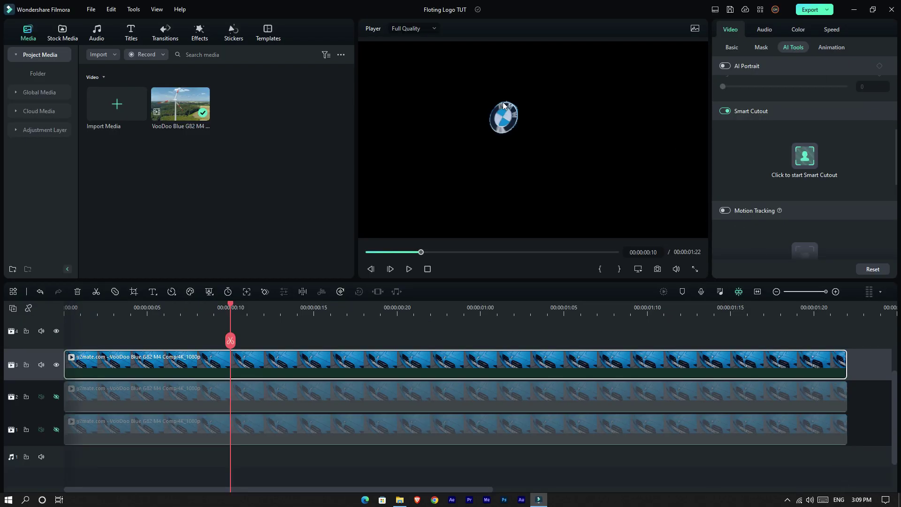
{"action": "left_click_drag", "start_coordinate": [219, 308], "coordinate": [235, 362]}
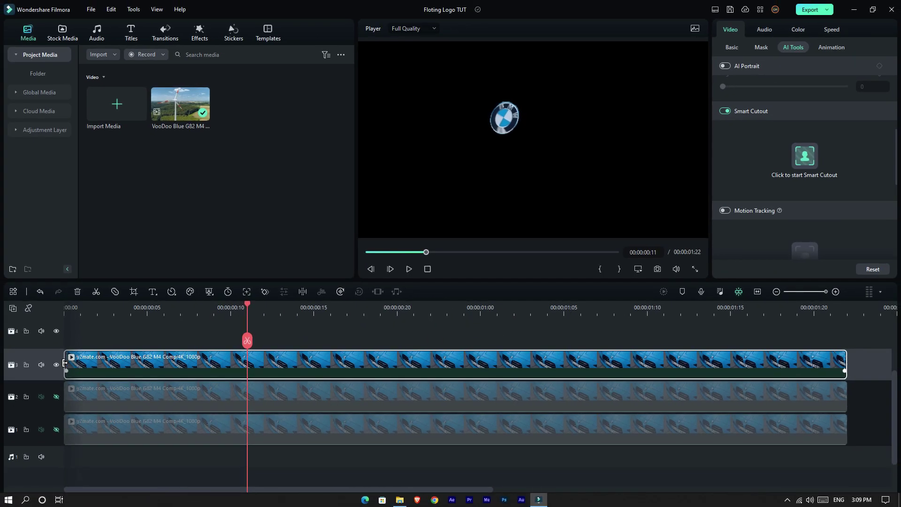
- Show track 2 again and split the top two clips at 00:00:00:11
{"action": "left_click", "coordinate": [57, 396]}
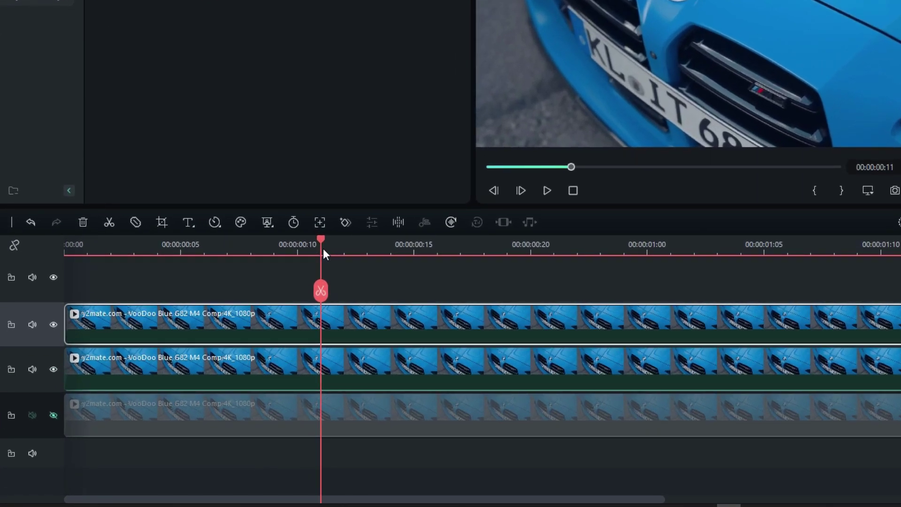
{"action": "left_click_drag", "start_coordinate": [323, 249], "coordinate": [311, 385]}
{"action": "left_click", "coordinate": [316, 255]}
{"action": "left_click", "coordinate": [324, 294]}
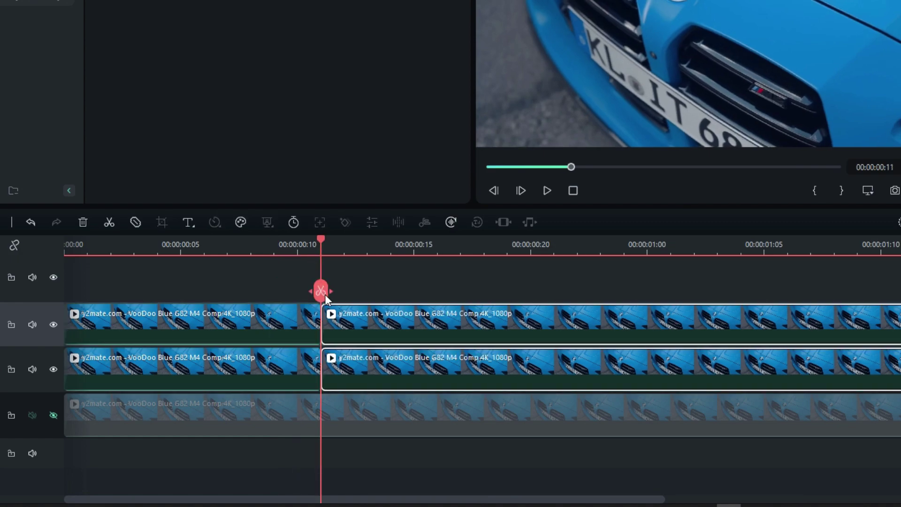
- Delete the cutout piece before the cut and the track-2 piece after it, then unhide track 1
{"action": "left_click", "coordinate": [174, 317]}
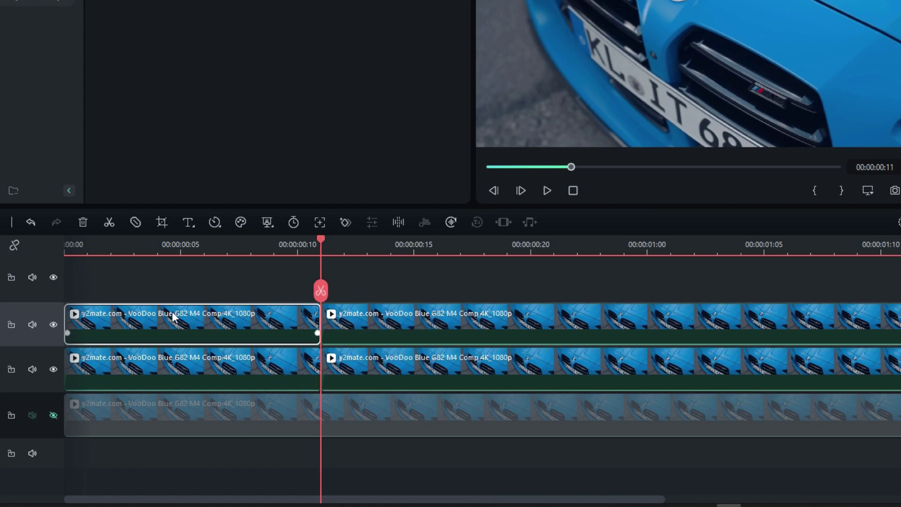
{"action": "key", "text": "Delete"}
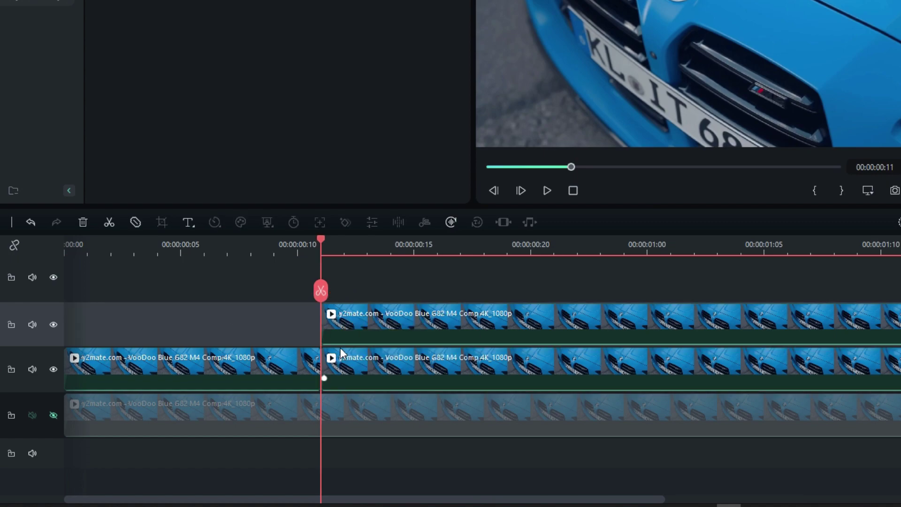
{"action": "left_click", "coordinate": [364, 359]}
{"action": "key", "text": "Delete"}
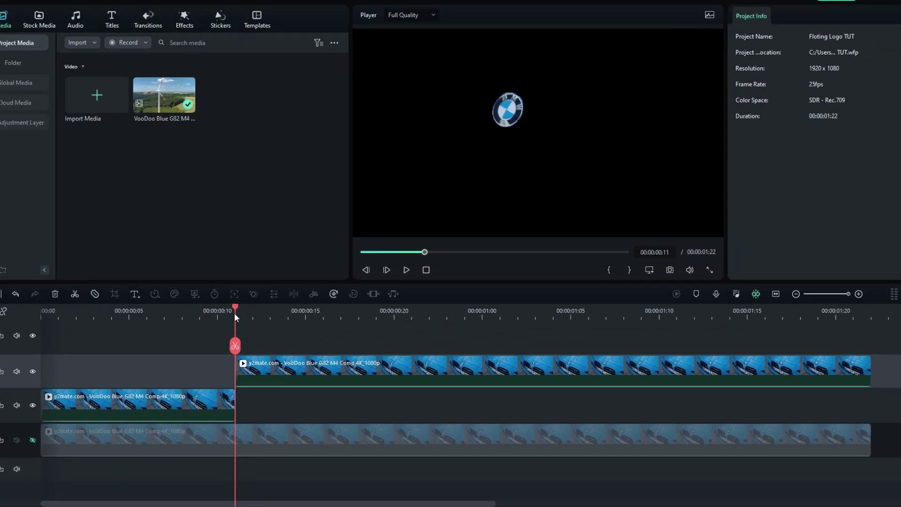
{"action": "mouse_move", "coordinate": [234, 313]}
{"action": "left_mouse_down"}
{"action": "mouse_move", "coordinate": [190, 317]}
{"action": "mouse_move", "coordinate": [236, 327]}
{"action": "left_mouse_up"}
{"action": "left_click", "coordinate": [33, 439]}
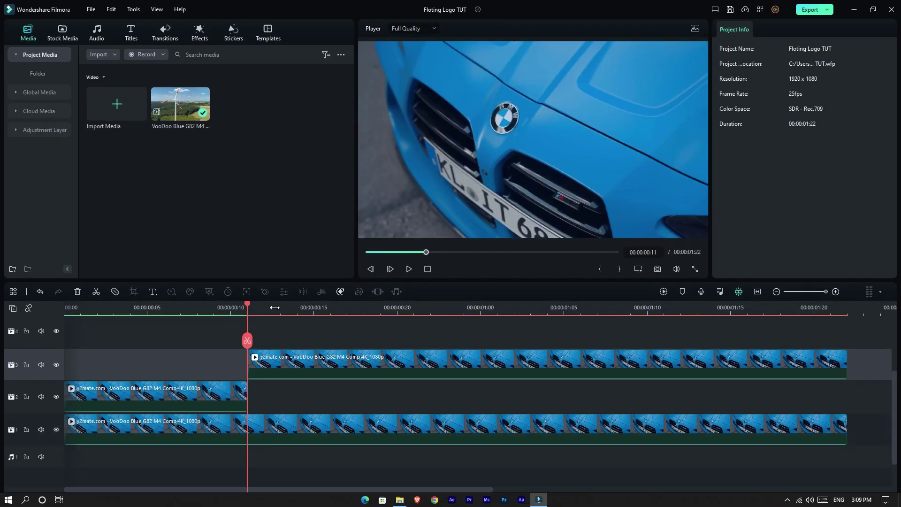
{"action": "left_click_drag", "start_coordinate": [246, 313], "coordinate": [249, 359]}
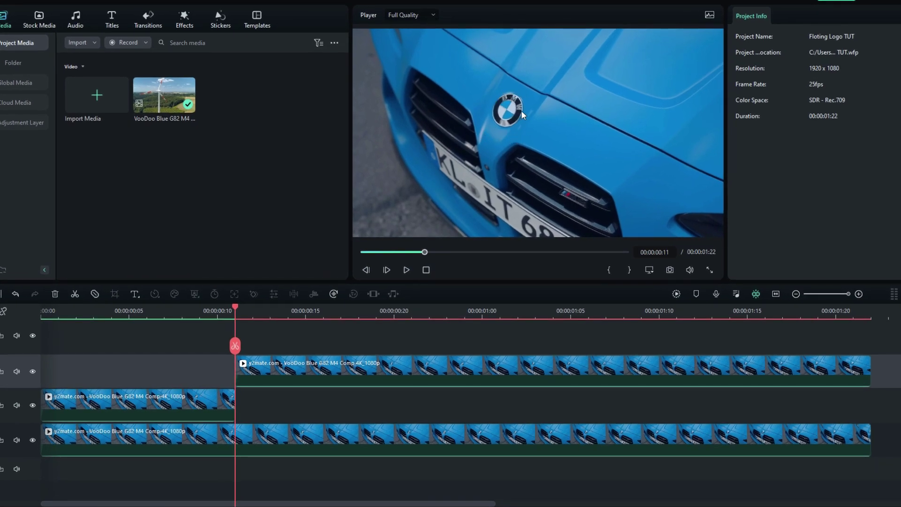
- Apply BCC Prism from the effects library to the track-3 badge cutout clip
{"action": "left_click", "coordinate": [398, 368]}
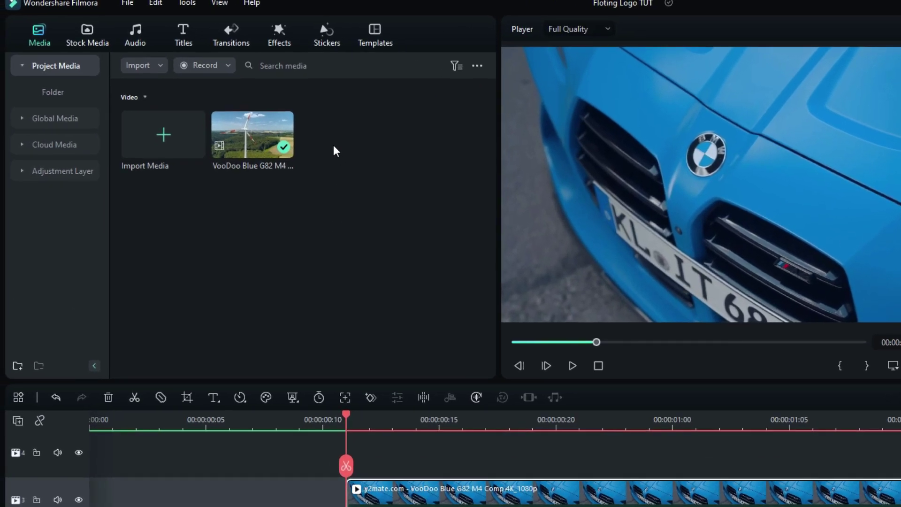
{"action": "left_click", "coordinate": [188, 30]}
{"action": "mouse_move", "coordinate": [249, 129]}
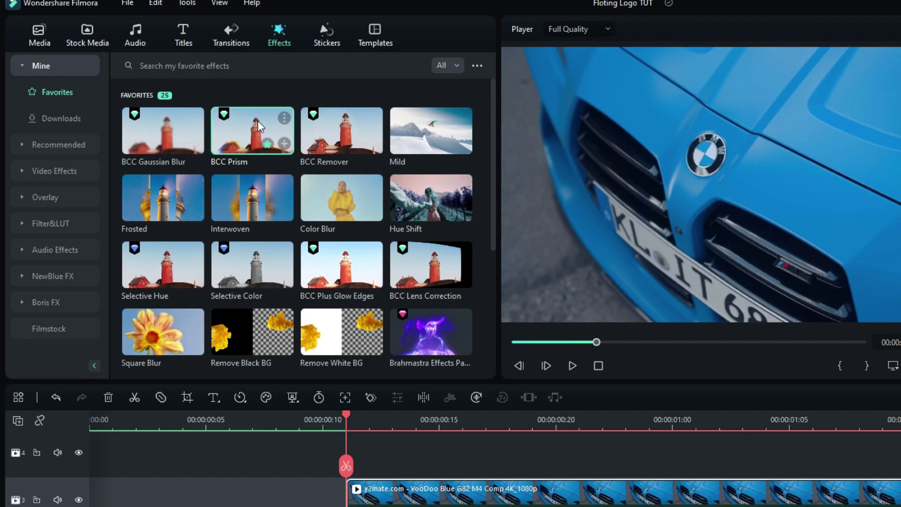
{"action": "left_click_drag", "start_coordinate": [242, 135], "coordinate": [413, 504]}
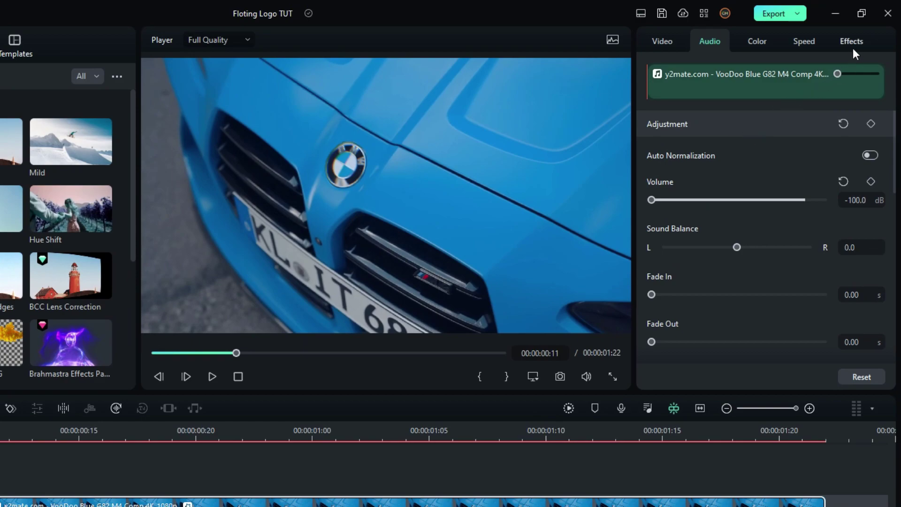
- Keyframe Starting and Ending Depth, setting them to 0.8 and 0.5 at 00:00:00:15
{"action": "left_click", "coordinate": [852, 48]}
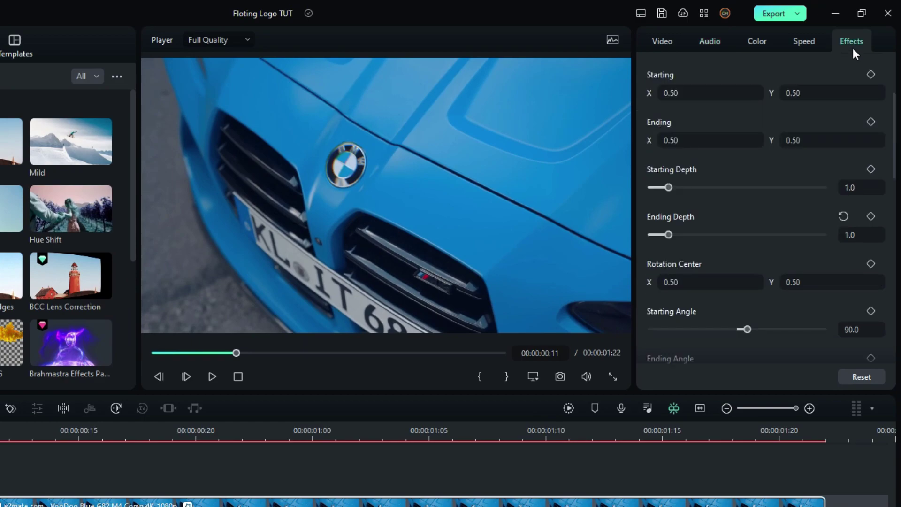
{"action": "scroll", "coordinate": [893, 121], "scroll_direction": "down", "scroll_amount": 5}
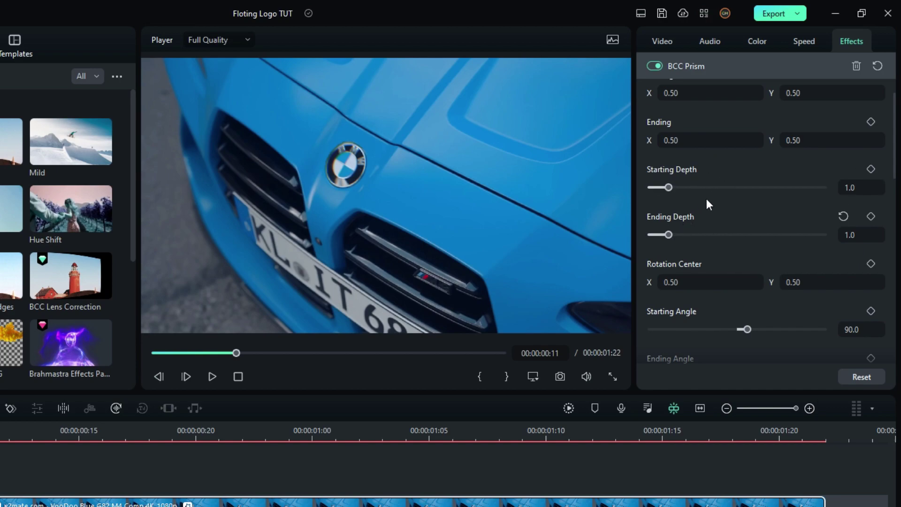
{"action": "left_click", "coordinate": [871, 168]}
{"action": "left_click", "coordinate": [870, 216]}
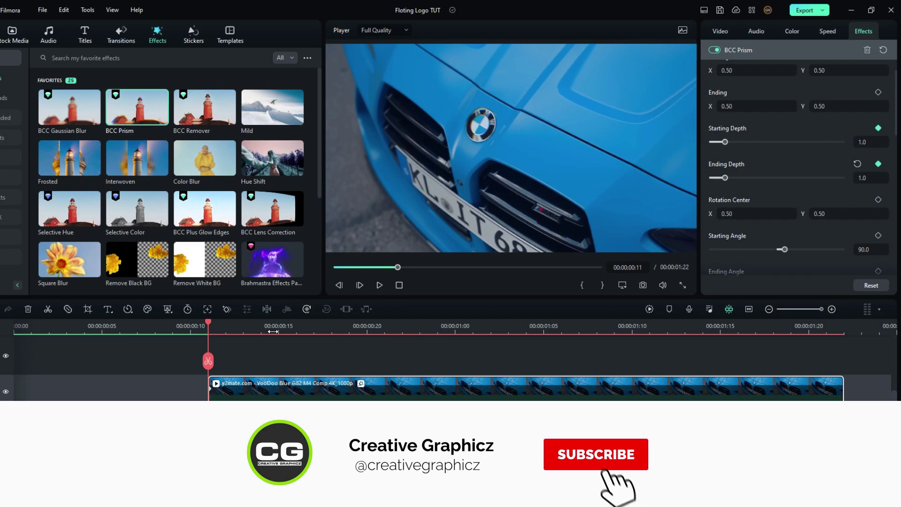
{"action": "left_click", "coordinate": [77, 438]}
{"action": "left_click", "coordinate": [863, 141]}
{"action": "type", "text": "0.8"}
{"action": "key", "text": "Return"}
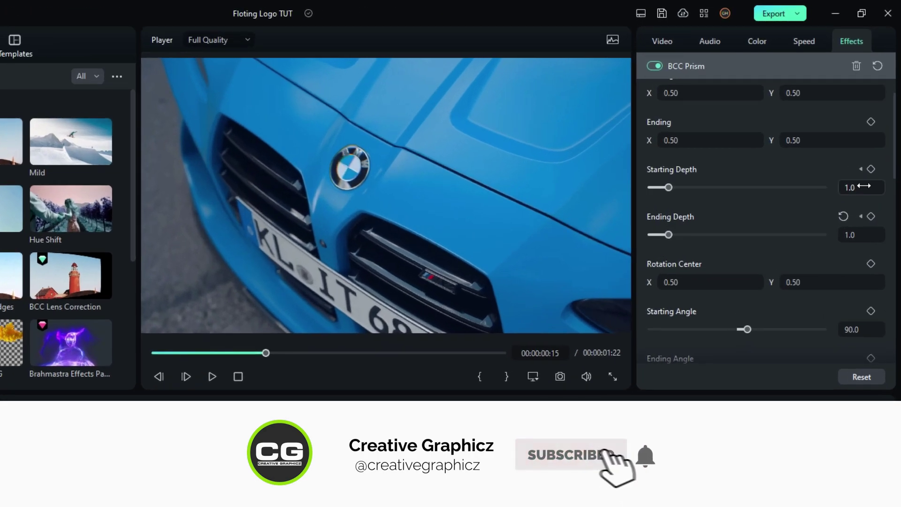
{"action": "left_click", "coordinate": [862, 234]}
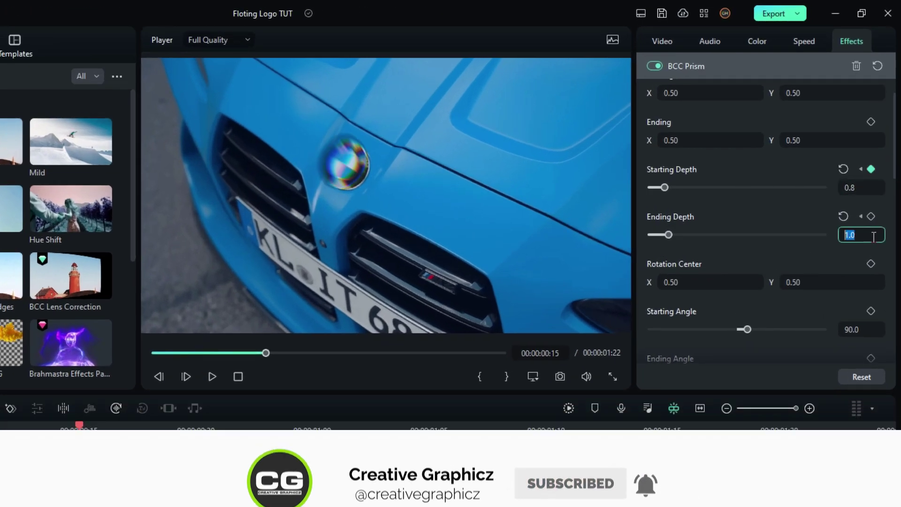
{"action": "type", "text": "0.5"}
{"action": "key", "text": "Return"}
- Set Starting Depth to 0.5 at 00:00:00:19 and back to 0.8 at 00:00:01:16
{"action": "left_click", "coordinate": [349, 328]}
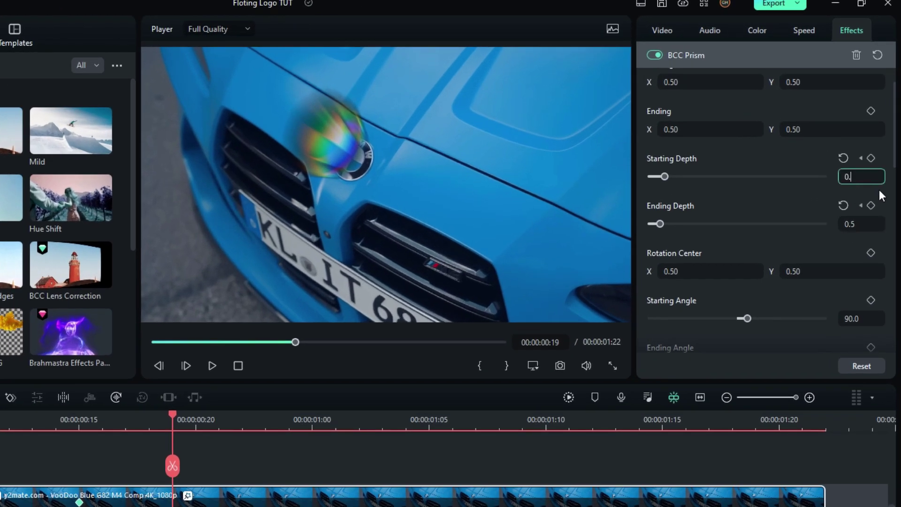
{"action": "key", "text": "Return"}
{"action": "left_click_drag", "start_coordinate": [173, 439], "coordinate": [595, 435]}
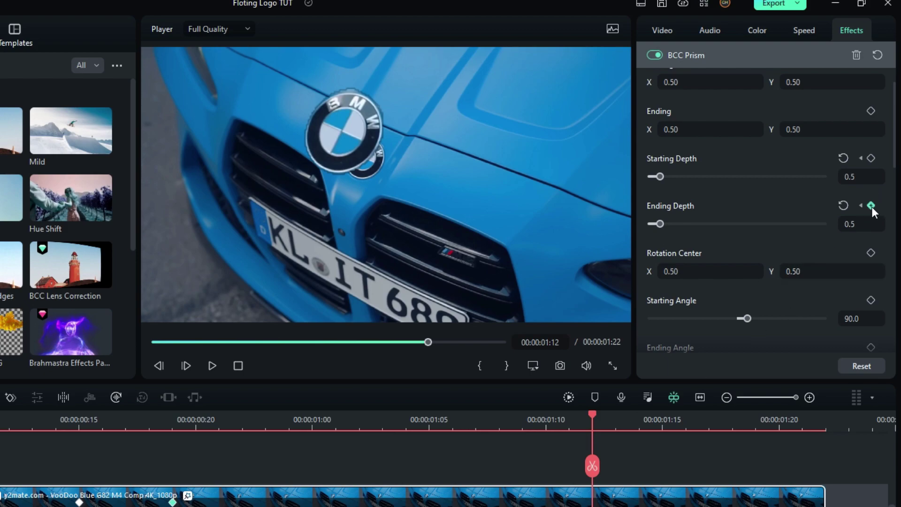
{"action": "left_click_drag", "start_coordinate": [595, 413], "coordinate": [686, 413]}
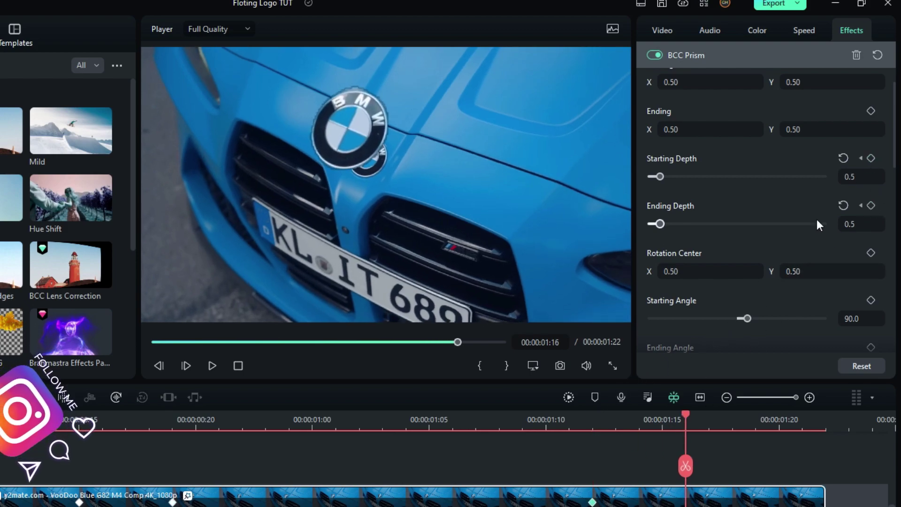
{"action": "type", "text": "0.8"}
{"action": "key", "text": "Return"}
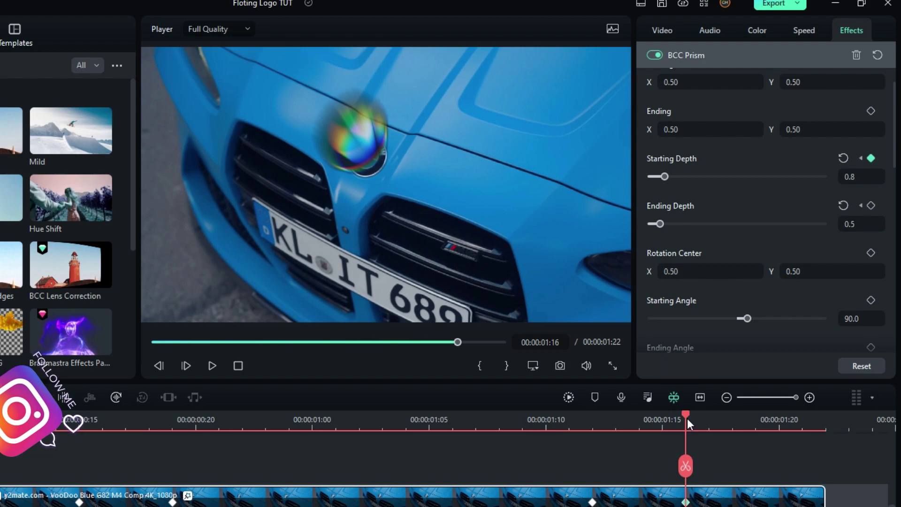
- Return both depths to 1.0 at 00:00:01:20, then render and review the prism animation
{"action": "left_click_drag", "start_coordinate": [686, 415], "coordinate": [776, 422]}
{"action": "left_click", "coordinate": [861, 224]}
{"action": "type", "text": "1"}
{"action": "left_click", "coordinate": [861, 177]}
{"action": "type", "text": "1"}
{"action": "key", "text": "Return"}
{"action": "left_click", "coordinate": [679, 294]}
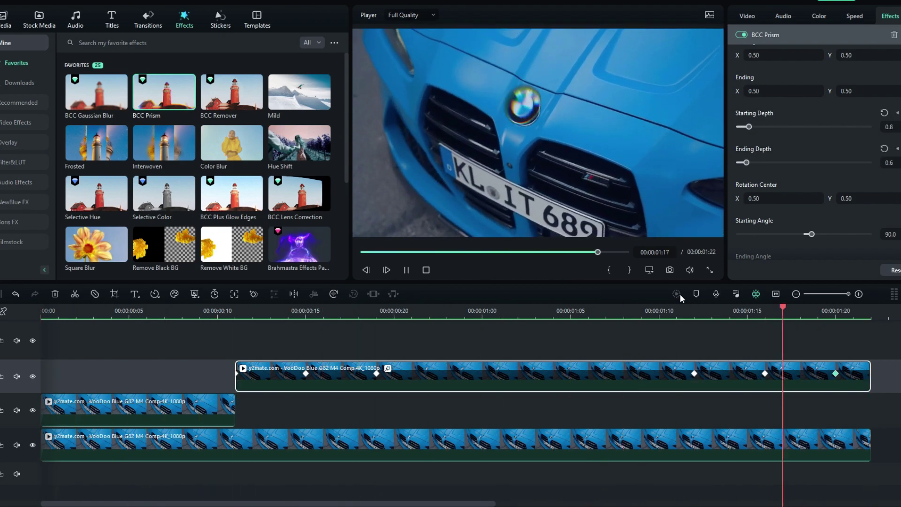
{"action": "left_click_drag", "start_coordinate": [874, 313], "coordinate": [246, 338]}
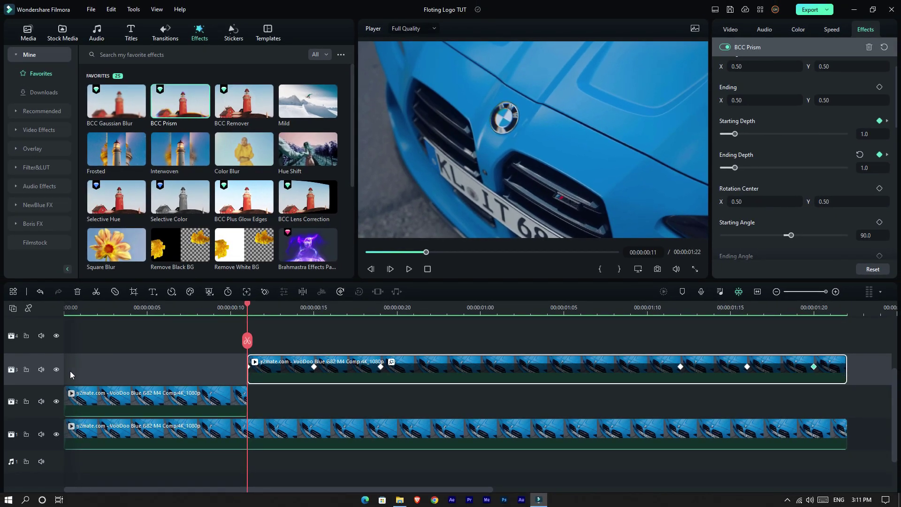
- Hide the top and middle tracks and select the full-length bottom clip at frame 11
{"action": "left_click", "coordinate": [56, 369]}
{"action": "left_click", "coordinate": [107, 402]}
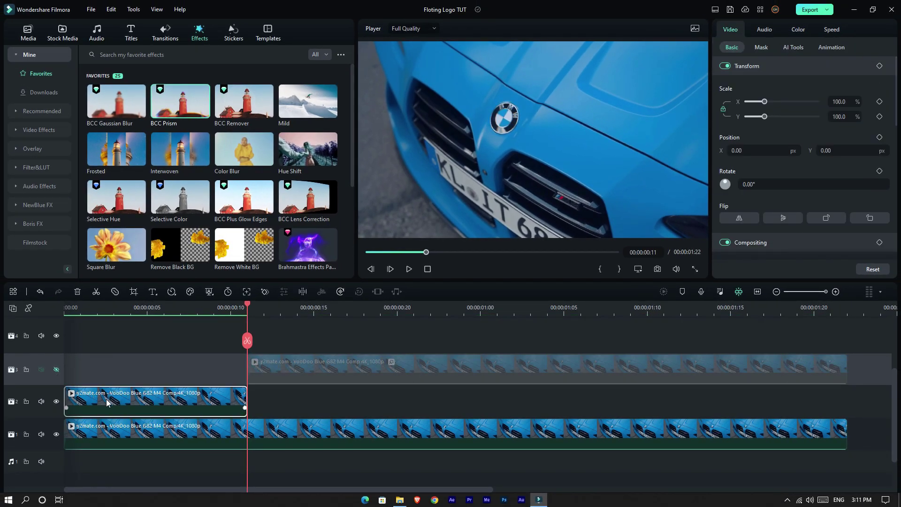
{"action": "left_click", "coordinate": [57, 401]}
{"action": "left_click", "coordinate": [254, 426]}
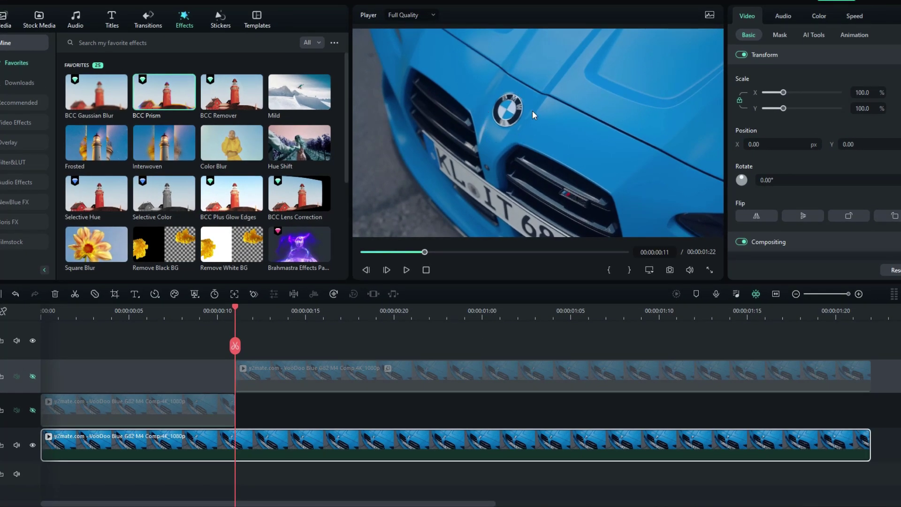
{"action": "mouse_move", "coordinate": [235, 313]}
{"action": "left_mouse_down"}
{"action": "mouse_move", "coordinate": [374, 311]}
{"action": "mouse_move", "coordinate": [217, 319]}
{"action": "mouse_move", "coordinate": [235, 314]}
{"action": "left_mouse_up"}
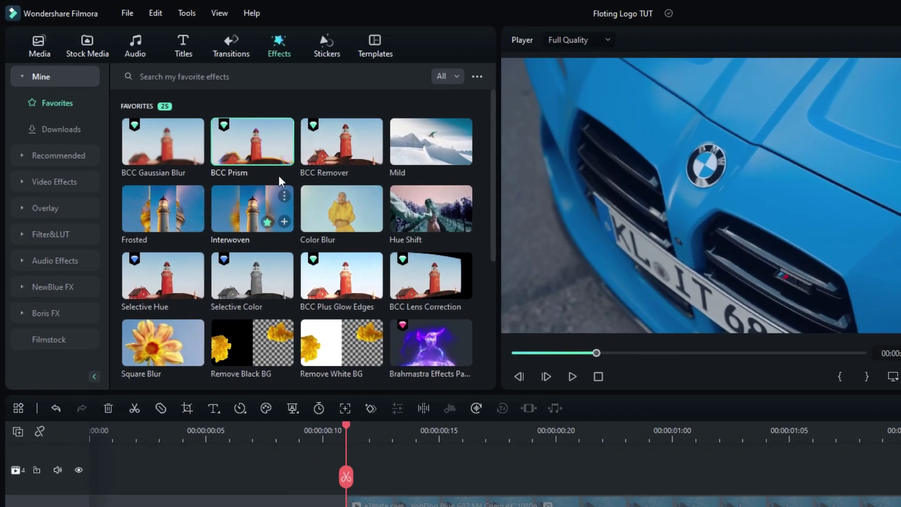
- Apply BCC Remover to the bottom clip and show its settings
{"action": "mouse_move", "coordinate": [240, 97]}
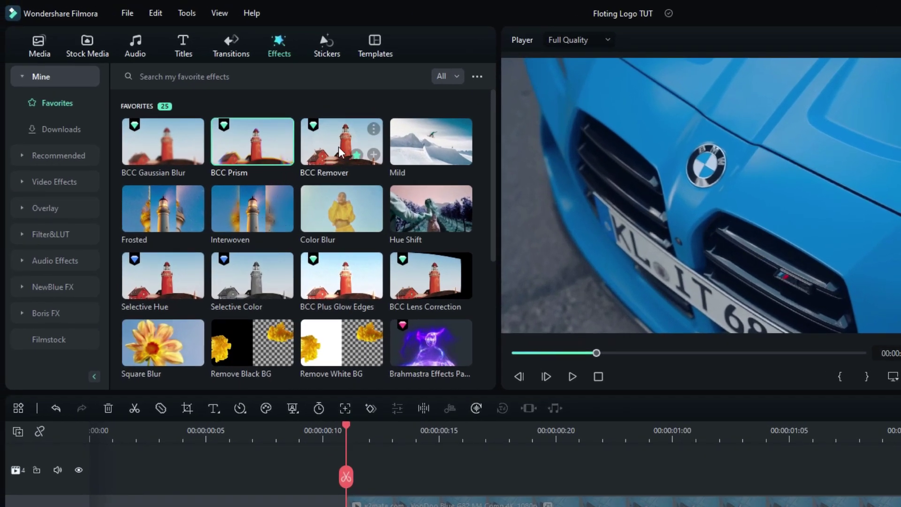
{"action": "left_click_drag", "start_coordinate": [331, 145], "coordinate": [516, 506]}
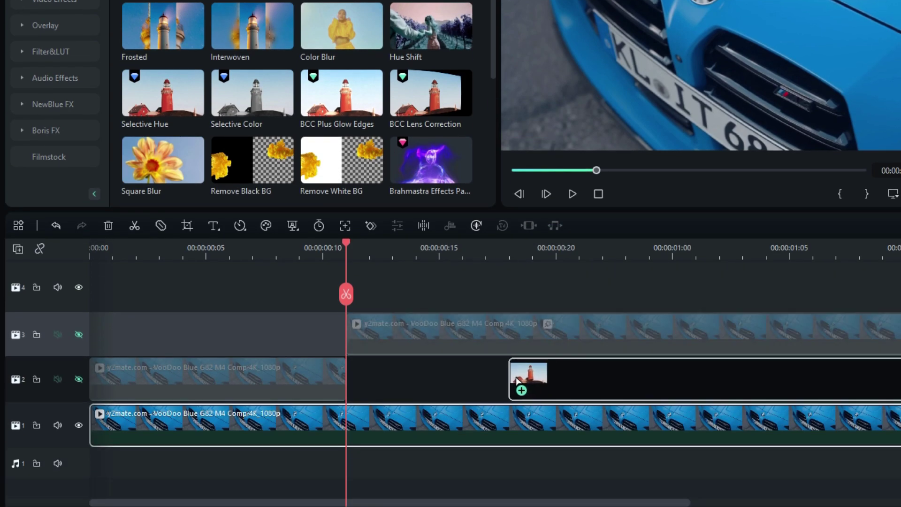
{"action": "left_click_drag", "start_coordinate": [516, 379], "coordinate": [460, 425]}
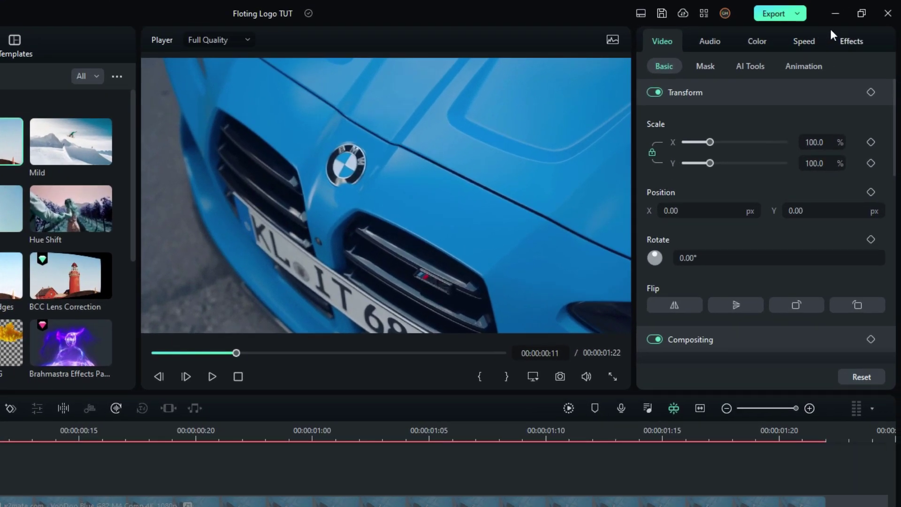
{"action": "left_click", "coordinate": [850, 41]}
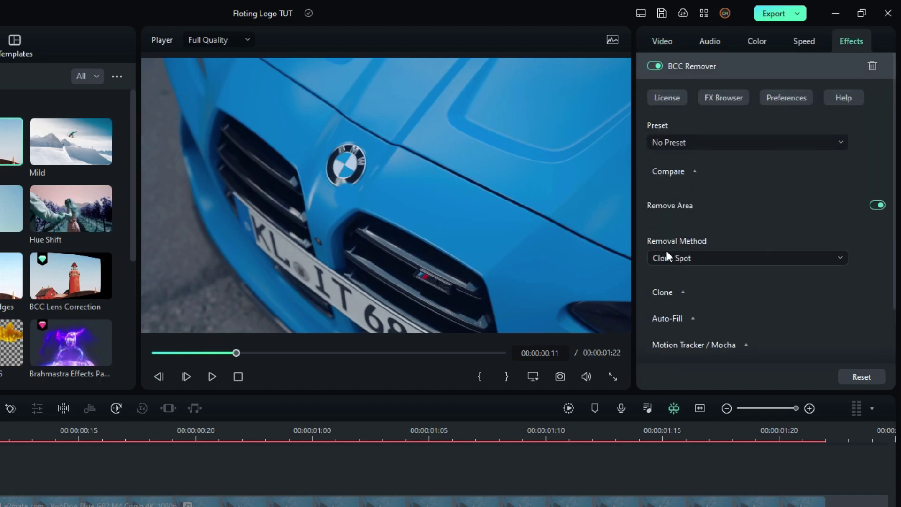
- Set Removal Method to Auto-Fill Smooth, turn PixelChooser on, and launch Mocha Mask / Track
{"action": "left_click", "coordinate": [722, 259]}
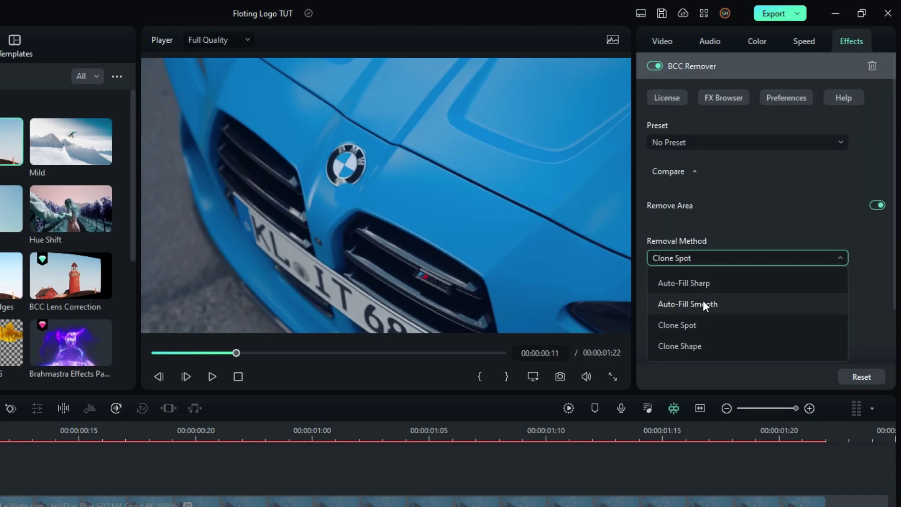
{"action": "left_click", "coordinate": [704, 303]}
{"action": "scroll", "coordinate": [884, 220], "scroll_direction": "down", "scroll_amount": 2}
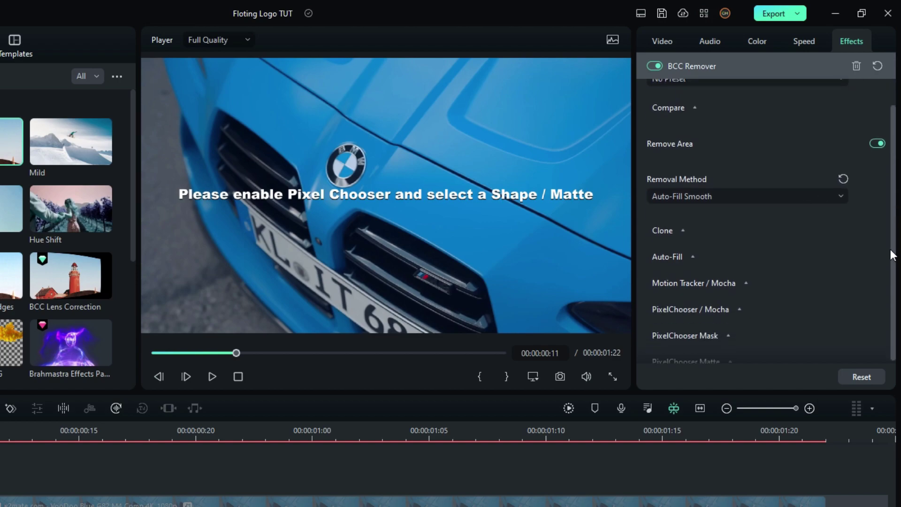
{"action": "left_click", "coordinate": [704, 303]}
{"action": "scroll", "coordinate": [848, 272], "scroll_direction": "down", "scroll_amount": 5}
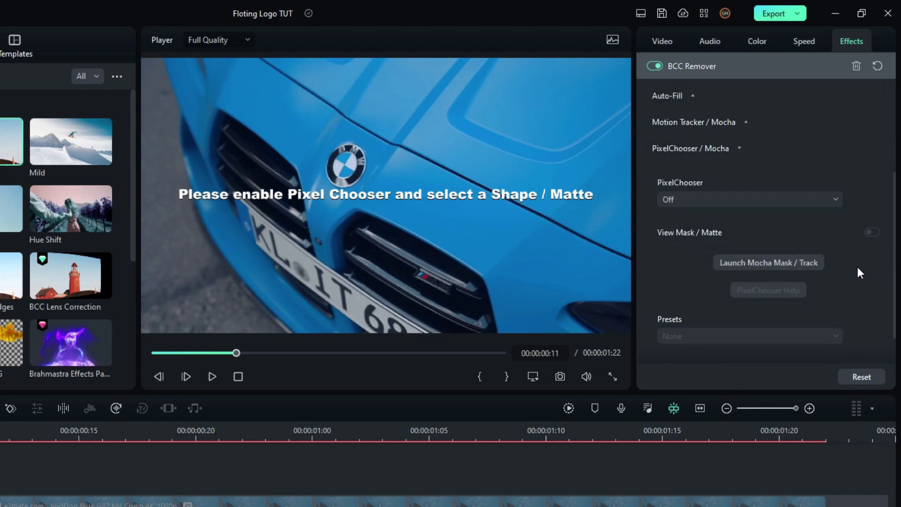
{"action": "left_click", "coordinate": [706, 200]}
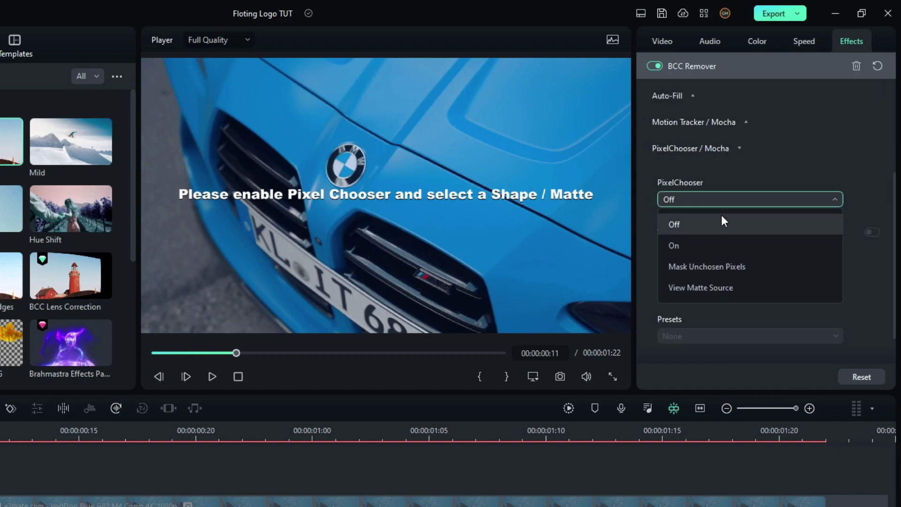
{"action": "left_click", "coordinate": [683, 247]}
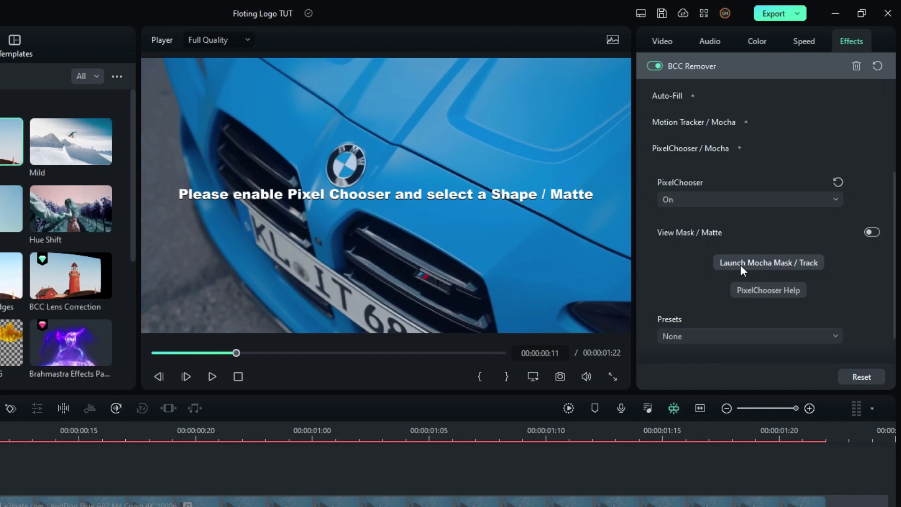
{"action": "left_click", "coordinate": [761, 261]}
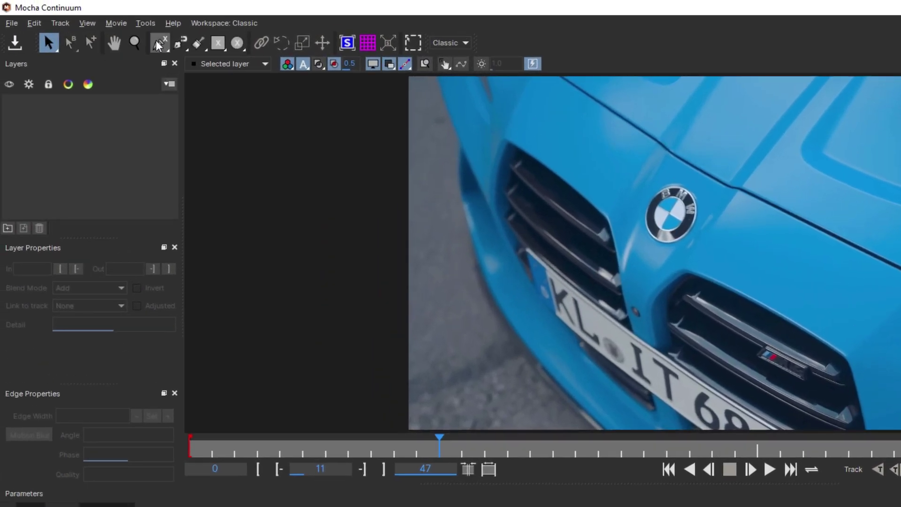
- Draw a closed eleven-point X-spline shape around the BMW badge
{"action": "left_click", "coordinate": [158, 44]}
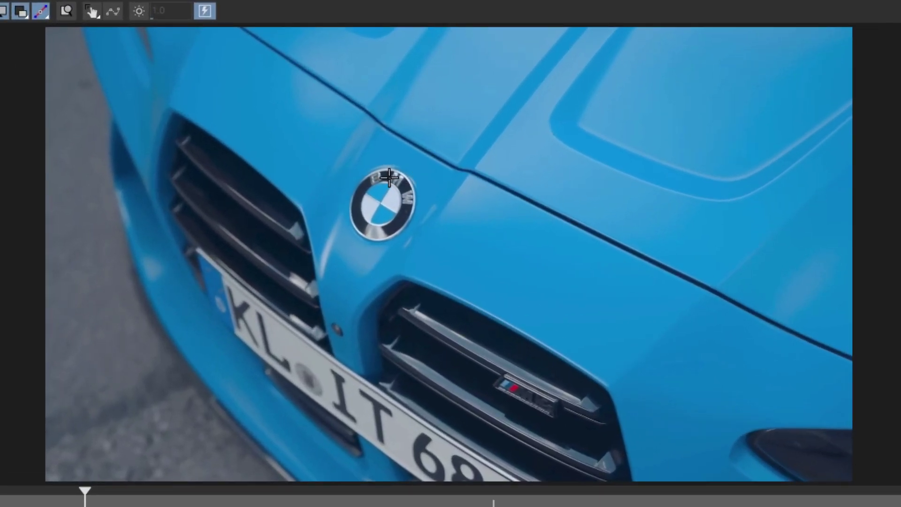
{"action": "scroll", "coordinate": [658, 127], "scroll_direction": "up", "scroll_amount": 2}
{"action": "left_click", "coordinate": [625, 178]}
{"action": "left_click", "coordinate": [613, 196]}
{"action": "left_click", "coordinate": [601, 213]}
{"action": "left_click", "coordinate": [334, 270]}
{"action": "left_click", "coordinate": [375, 280]}
{"action": "left_click", "coordinate": [411, 273]}
{"action": "left_click", "coordinate": [428, 236]}
{"action": "left_click", "coordinate": [442, 200]}
{"action": "left_click", "coordinate": [426, 180]}
{"action": "left_click", "coordinate": [411, 158]}
{"action": "left_click", "coordinate": [373, 153]}
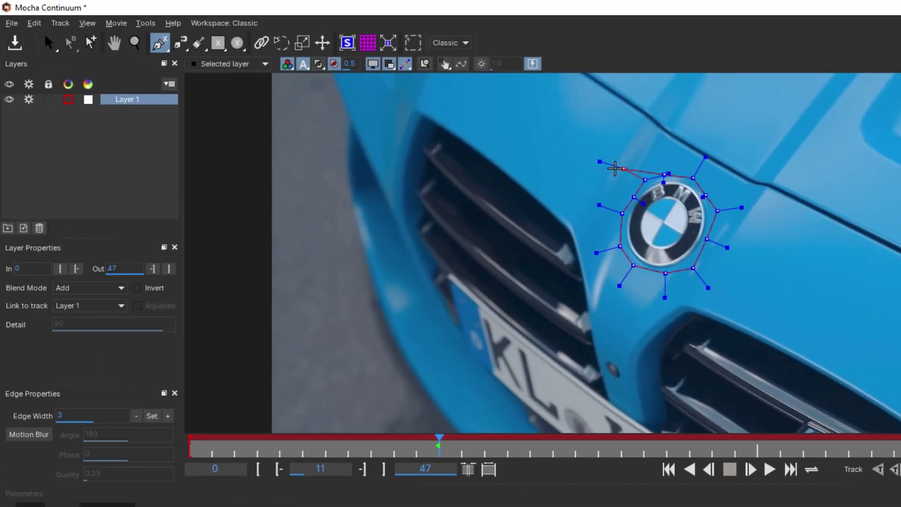
{"action": "left_click", "coordinate": [50, 41]}
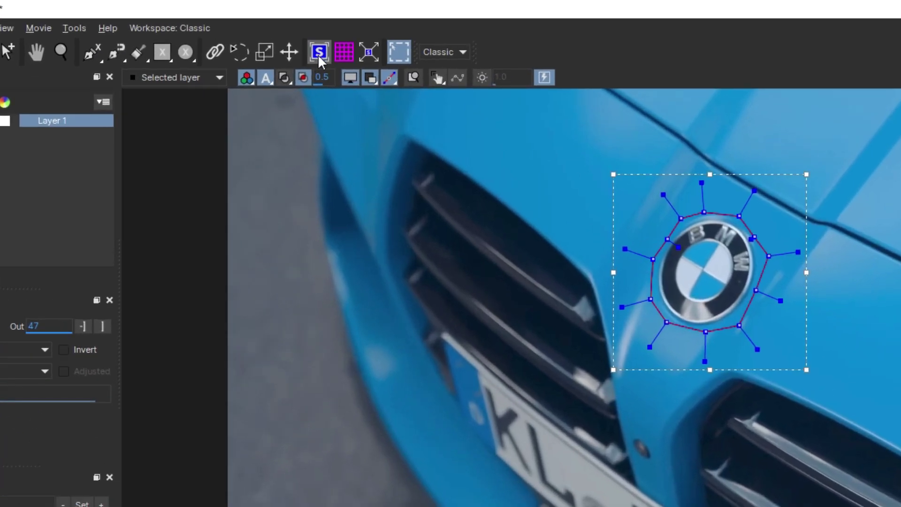
- Show the planar surface and drag its four corners snugly around the badge, checking the grid
{"action": "left_click", "coordinate": [321, 49]}
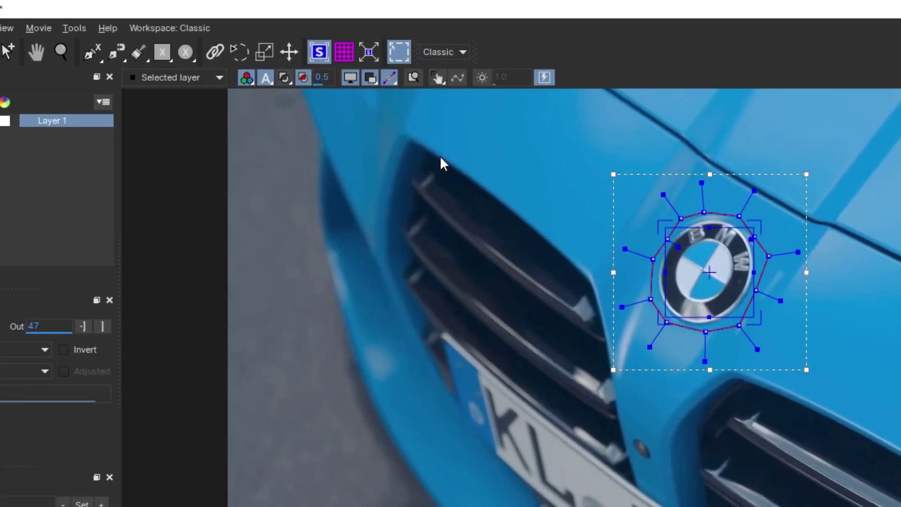
{"action": "left_click_drag", "start_coordinate": [386, 179], "coordinate": [402, 153]}
{"action": "left_click_drag", "start_coordinate": [474, 179], "coordinate": [502, 179]}
{"action": "left_click_drag", "start_coordinate": [474, 268], "coordinate": [449, 288]}
{"action": "left_click_drag", "start_coordinate": [385, 269], "coordinate": [342, 245]}
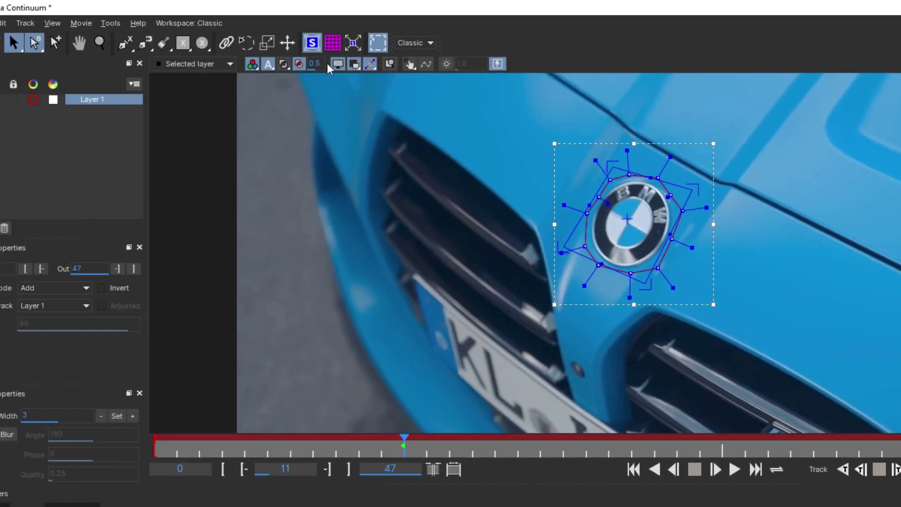
{"action": "left_click", "coordinate": [331, 42]}
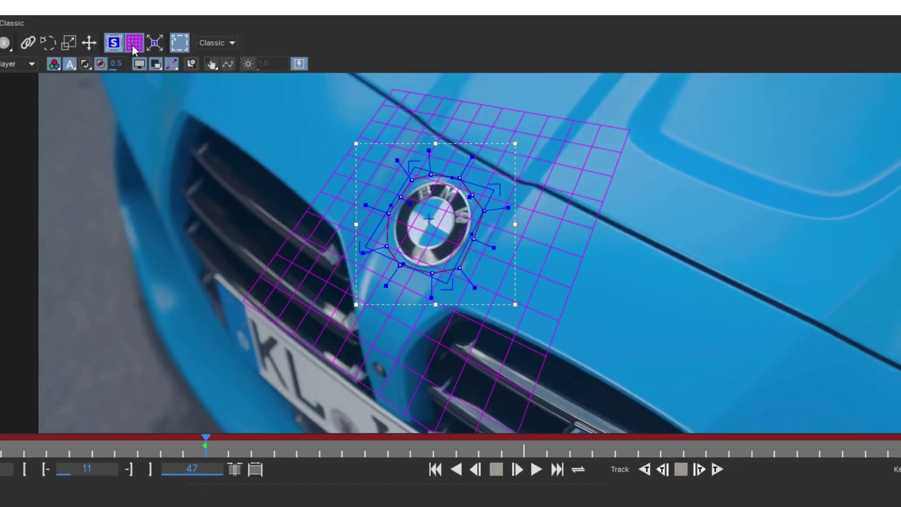
{"action": "left_click", "coordinate": [133, 43]}
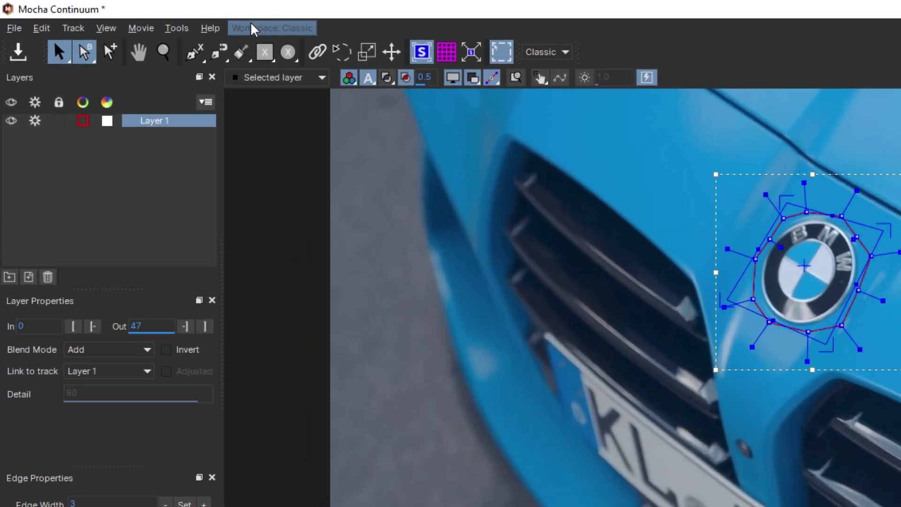
{"action": "left_click", "coordinate": [270, 29]}
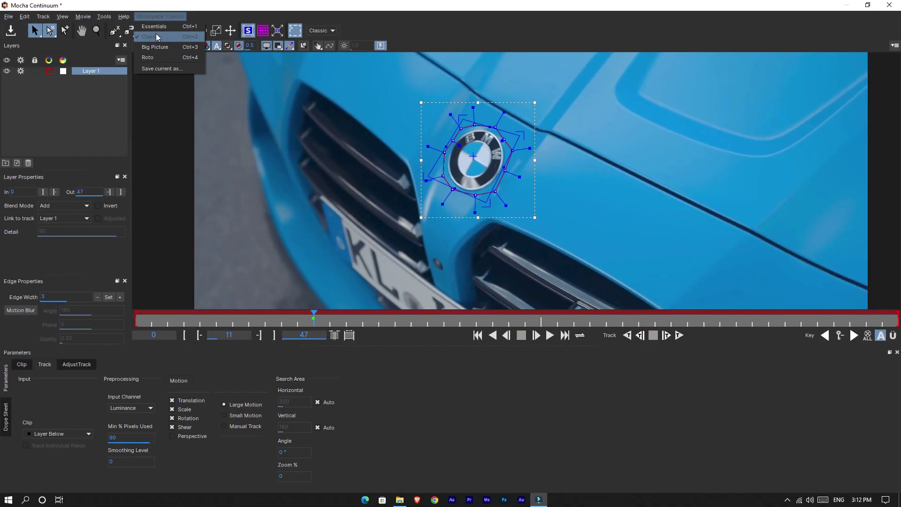
- Switch to the Essentials workspace, track the badge shape forward then backward, and close Mocha
{"action": "left_click", "coordinate": [153, 26]}
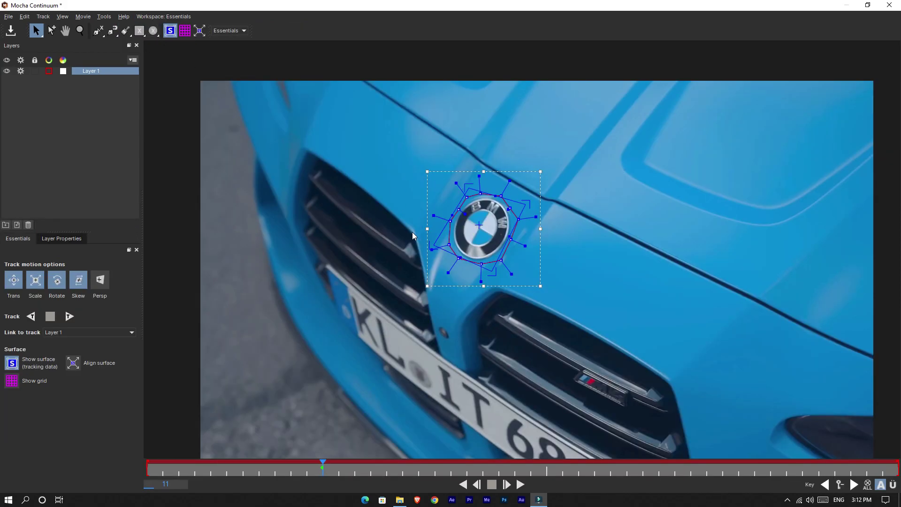
{"action": "left_click_drag", "start_coordinate": [373, 289], "coordinate": [368, 261]}
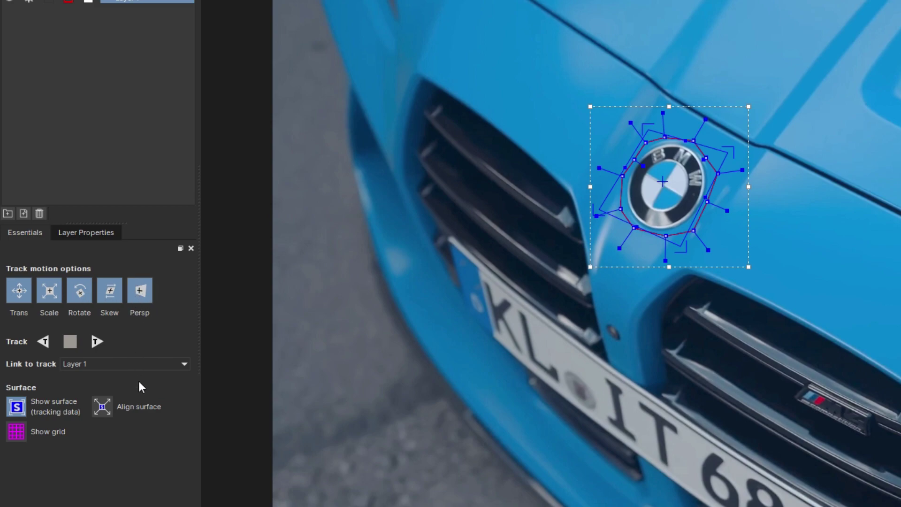
{"action": "left_click", "coordinate": [101, 341]}
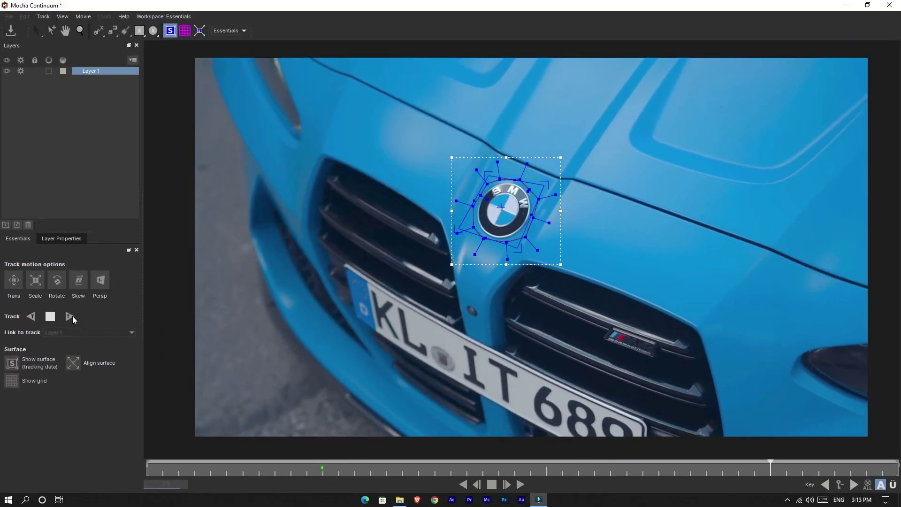
{"action": "left_click", "coordinate": [30, 317]}
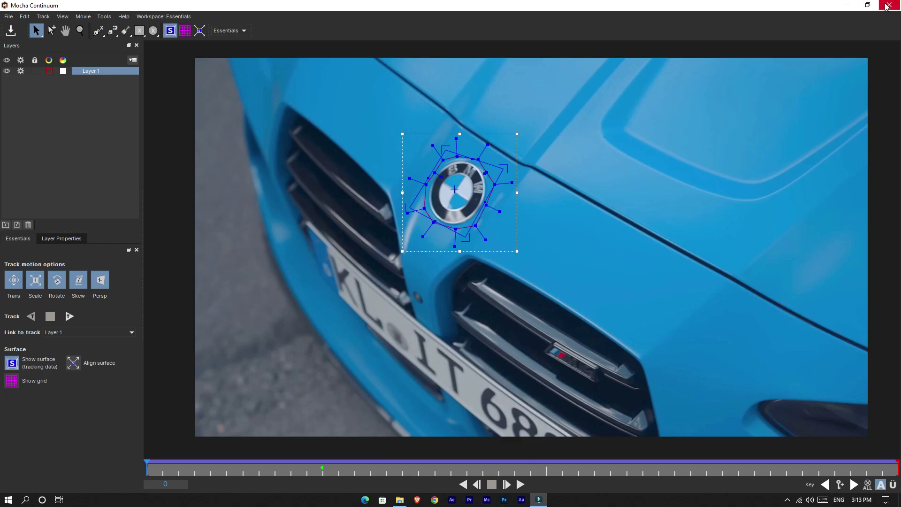
{"action": "left_click", "coordinate": [887, 6]}
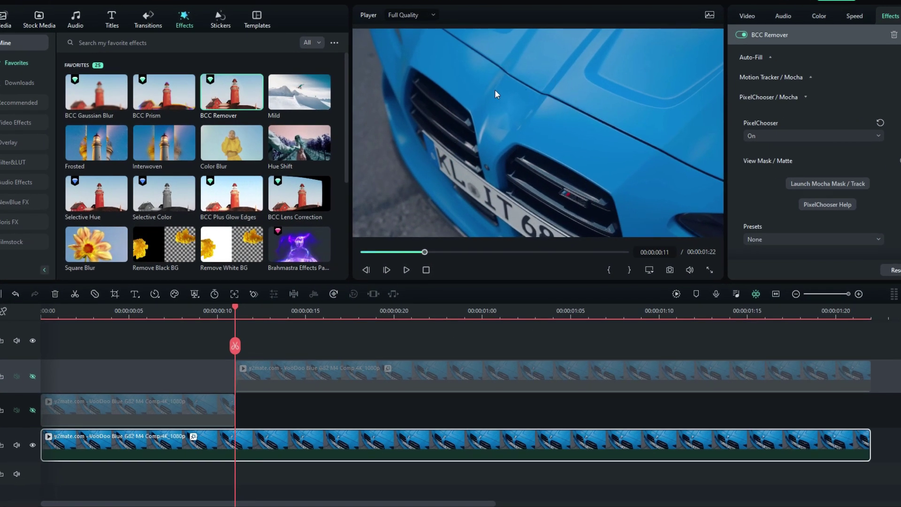
- Check the badge removal, unhide the middle and top tracks, and render a smooth-playback preview
{"action": "left_click_drag", "start_coordinate": [238, 311], "coordinate": [238, 339]}
{"action": "left_click", "coordinate": [43, 407]}
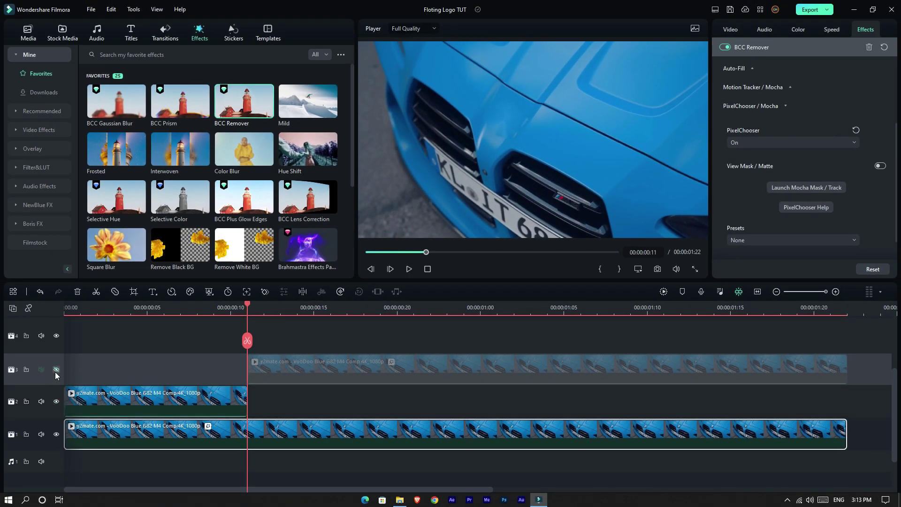
{"action": "left_click", "coordinate": [41, 374]}
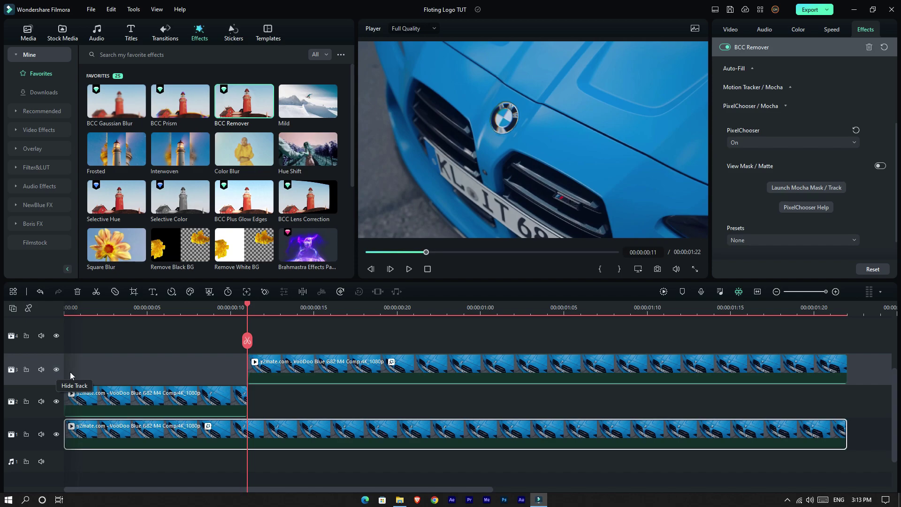
{"action": "left_click", "coordinate": [663, 292]}
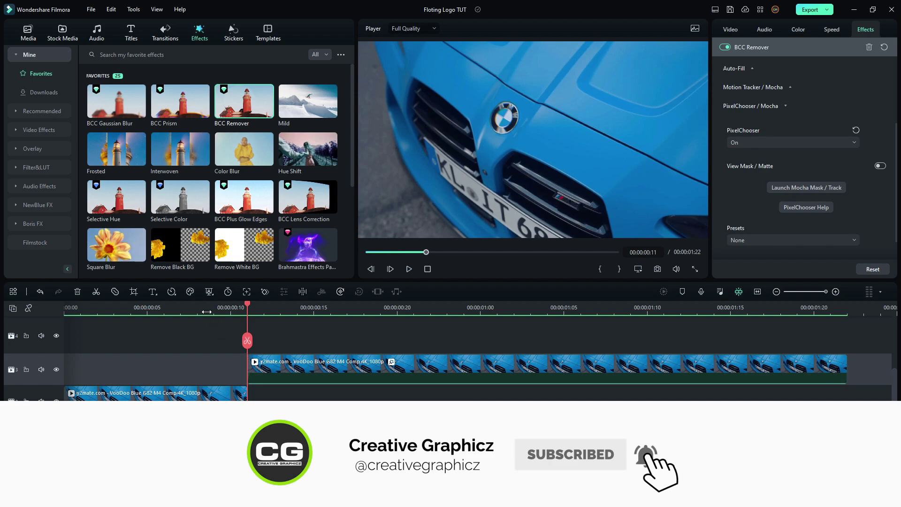
{"action": "left_click_drag", "start_coordinate": [206, 312], "coordinate": [15, 302]}
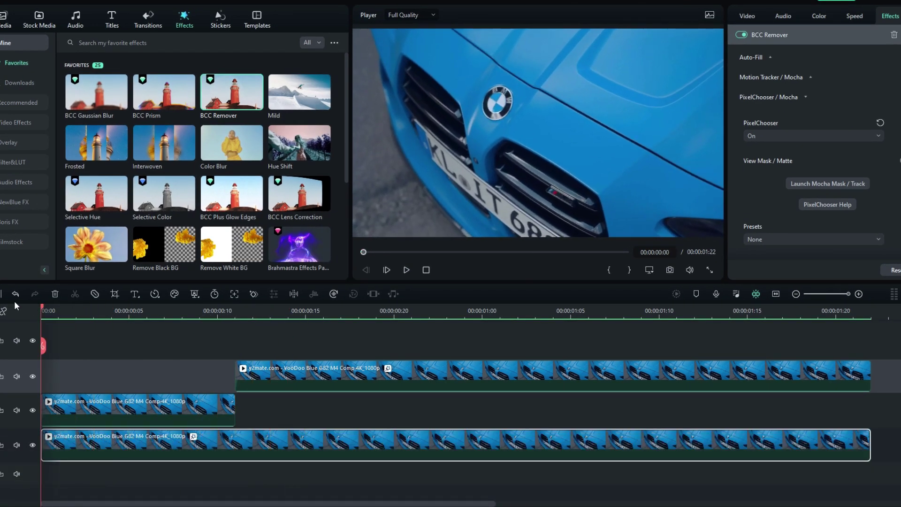
- Play the edit and extend the middle-track clip by one frame at frame 10
{"action": "key", "text": "space"}
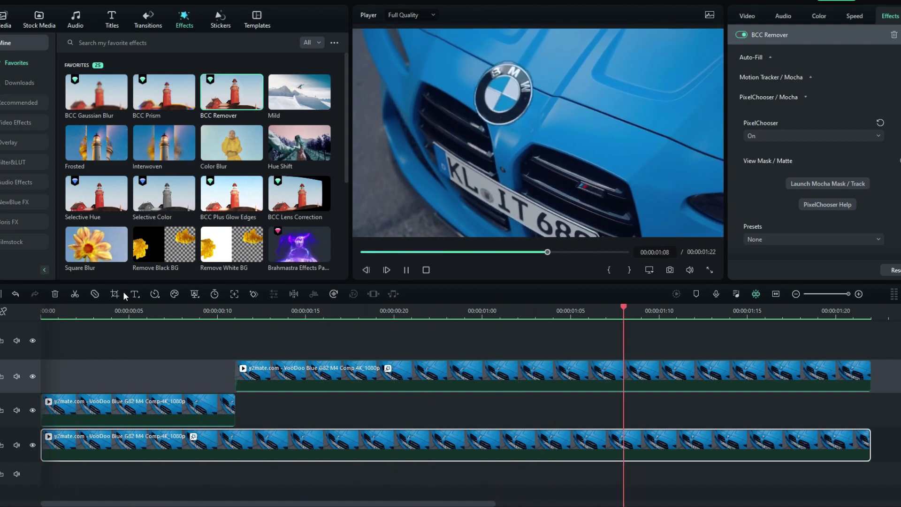
{"action": "key", "text": "space"}
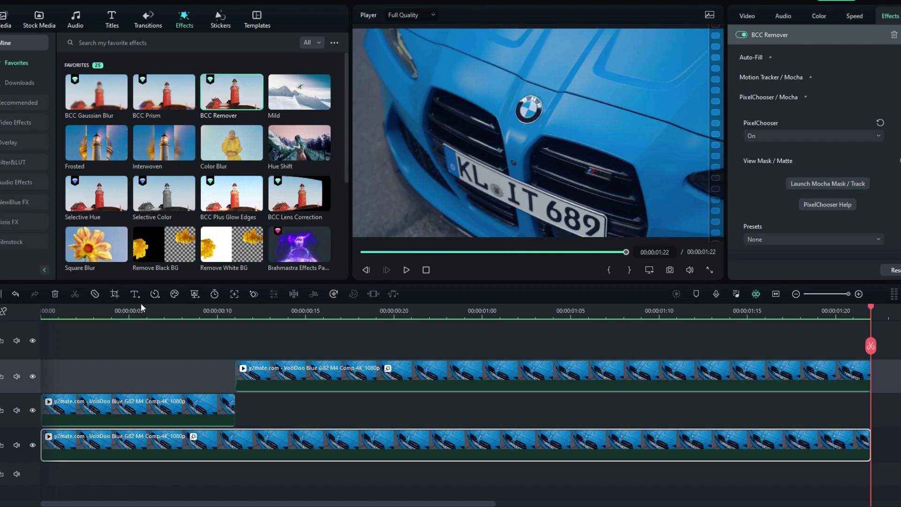
{"action": "left_click", "coordinate": [183, 308]}
{"action": "left_click_drag", "start_coordinate": [183, 307], "coordinate": [216, 308]}
{"action": "left_click", "coordinate": [233, 400]}
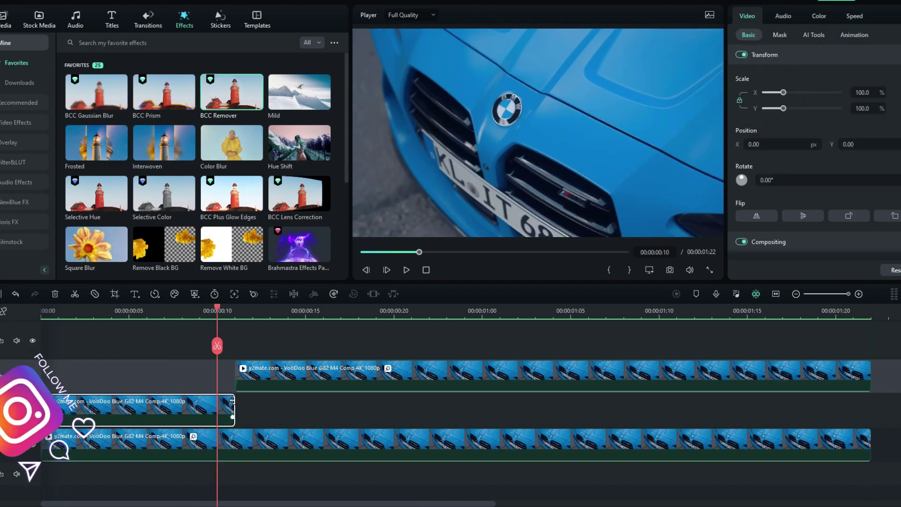
{"action": "left_click_drag", "start_coordinate": [233, 403], "coordinate": [252, 404]}
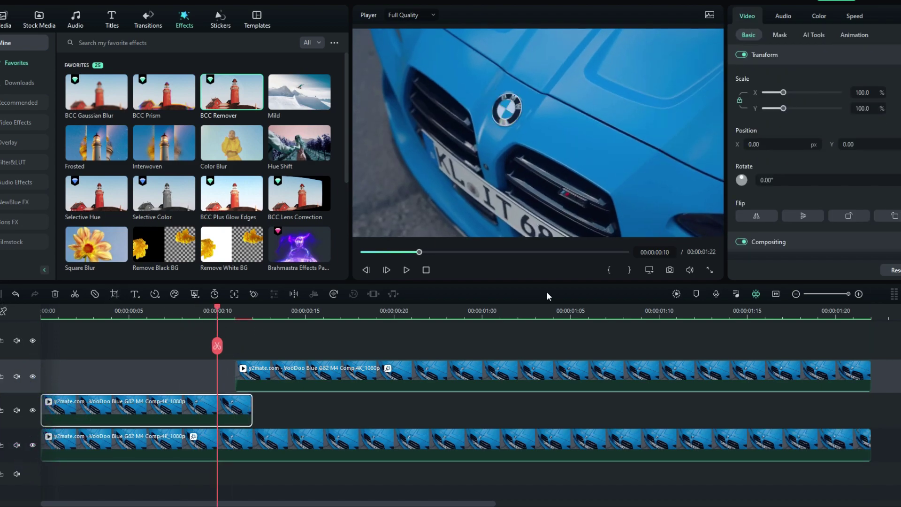
- Render a smooth preview, then inspect the badge clip at 18 frames in
{"action": "left_click", "coordinate": [675, 294]}
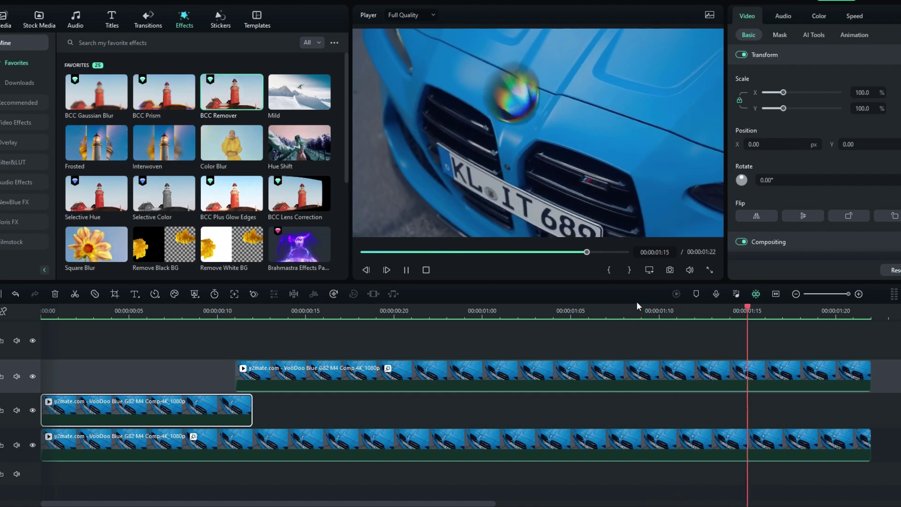
{"action": "left_click", "coordinate": [359, 317]}
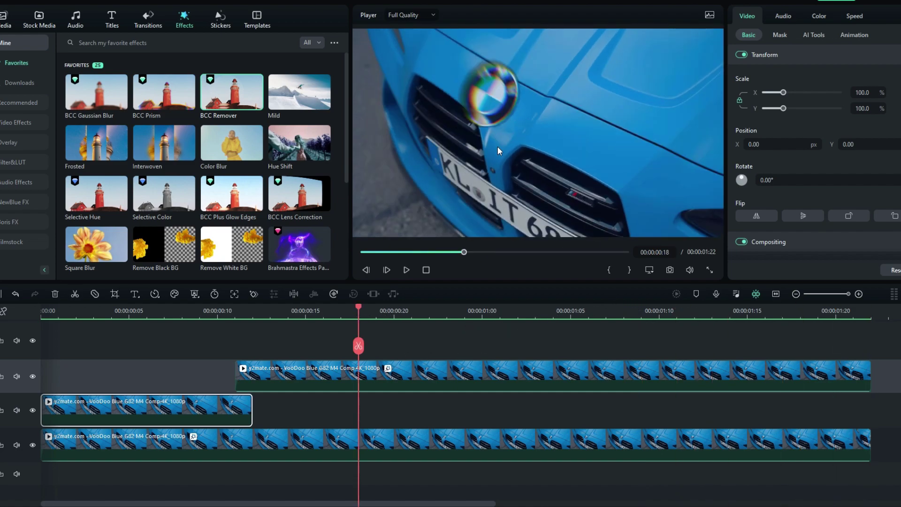
{"action": "left_click", "coordinate": [448, 372]}
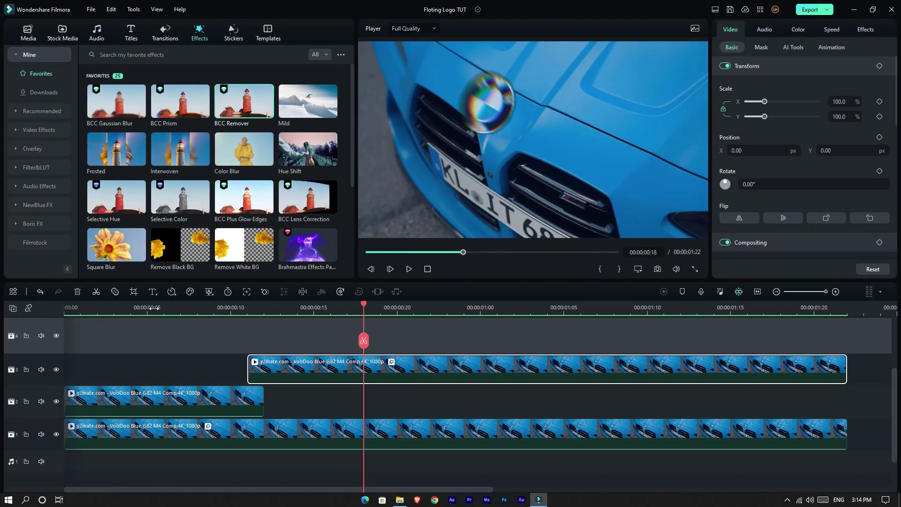
- Paste a duplicate of the badge clip onto a track above and hide that track
{"action": "left_click", "coordinate": [262, 322]}
{"action": "left_click", "coordinate": [248, 313]}
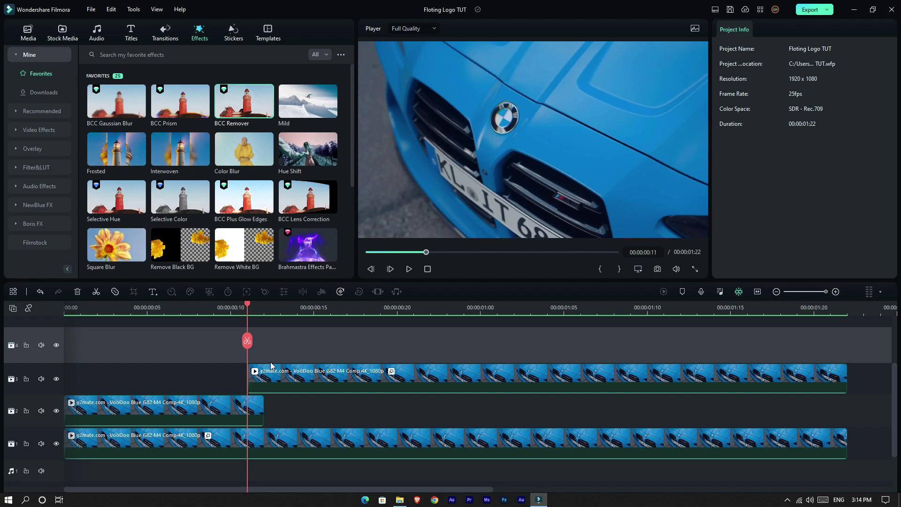
{"action": "key", "text": "ctrl+v"}
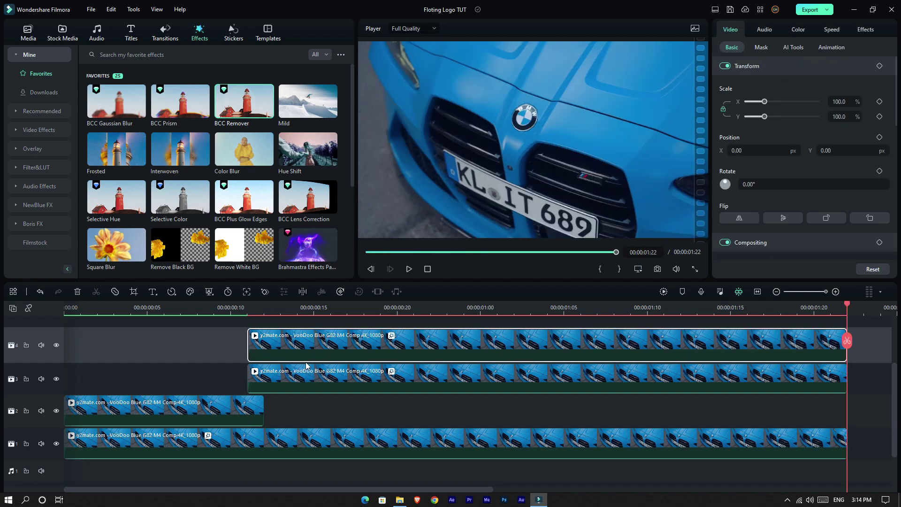
{"action": "left_click", "coordinate": [297, 305]}
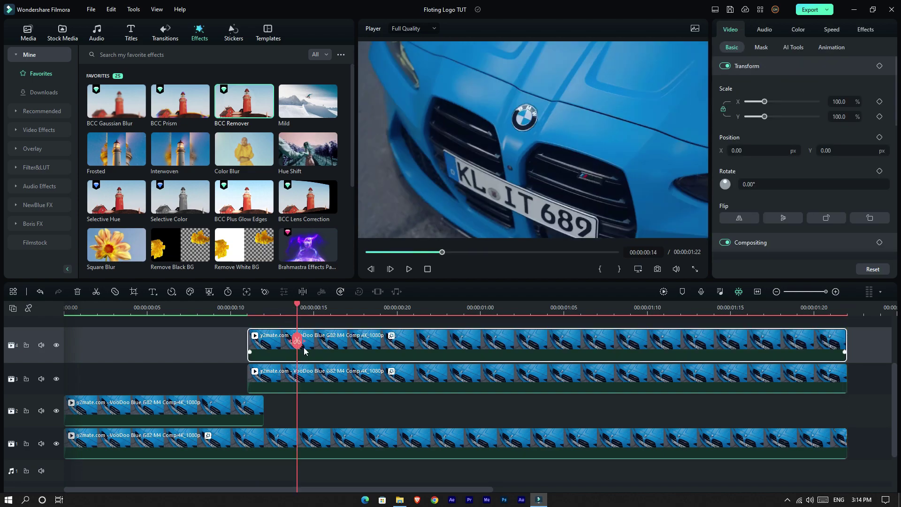
{"action": "left_click", "coordinate": [56, 346]}
- Remove the BCC Prism effect from the original badge clip
{"action": "left_click", "coordinate": [260, 375]}
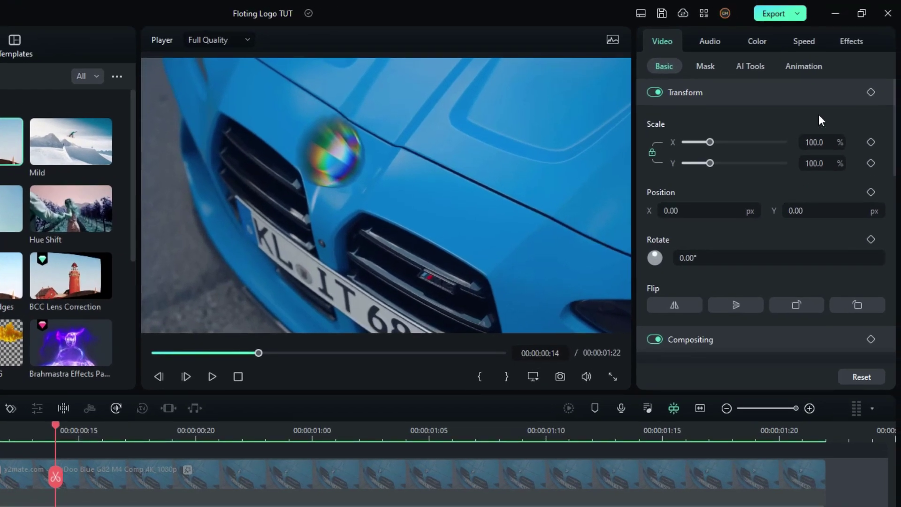
{"action": "left_click", "coordinate": [849, 45]}
{"action": "scroll", "coordinate": [826, 86], "scroll_direction": "up", "scroll_amount": 5}
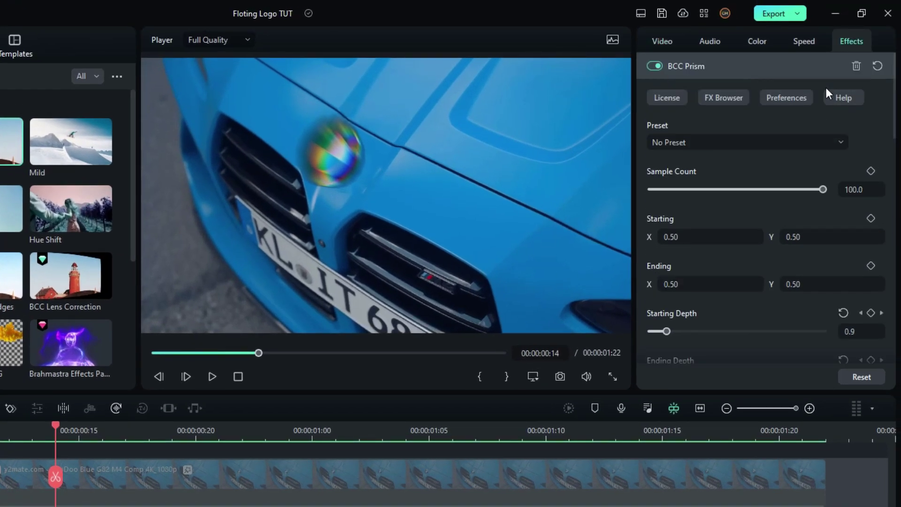
{"action": "left_click", "coordinate": [861, 70]}
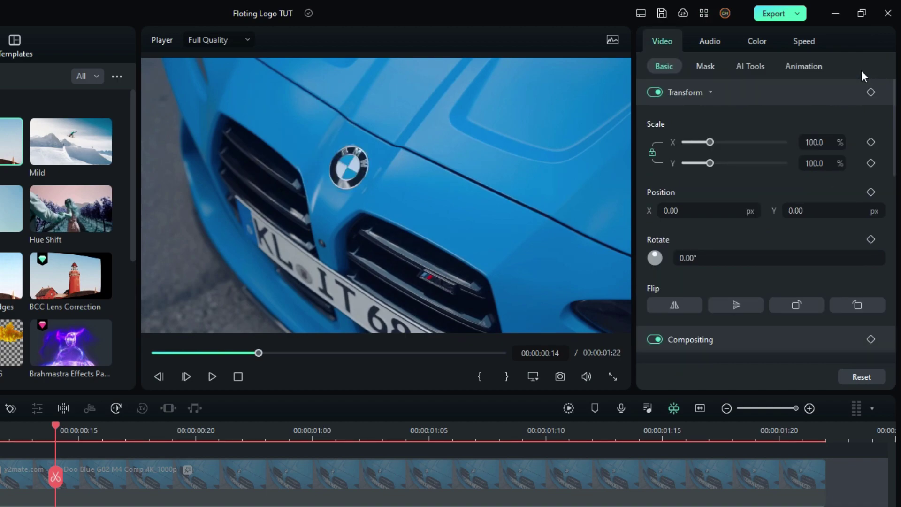
- Drop the badge clip's Exposure and Brightness to -100
{"action": "left_click", "coordinate": [757, 41]}
{"action": "left_click_drag", "start_coordinate": [894, 131], "coordinate": [898, 204]}
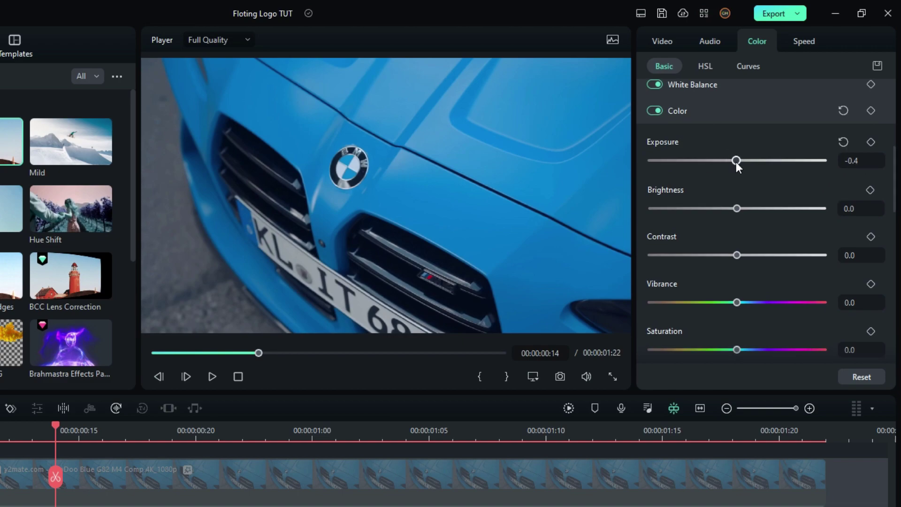
{"action": "left_click_drag", "start_coordinate": [736, 161], "coordinate": [607, 162]}
{"action": "left_click_drag", "start_coordinate": [737, 208], "coordinate": [636, 213]}
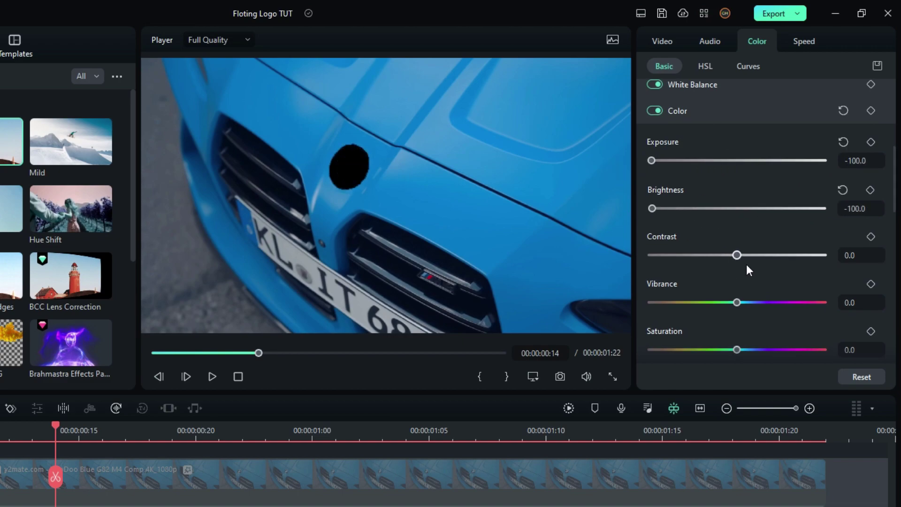
- Set the badge clip's opacity to 50 with the Darken blend mode
{"action": "left_click", "coordinate": [660, 41]}
{"action": "scroll", "coordinate": [776, 234], "scroll_direction": "down", "scroll_amount": 3}
{"action": "type", "text": "5"}
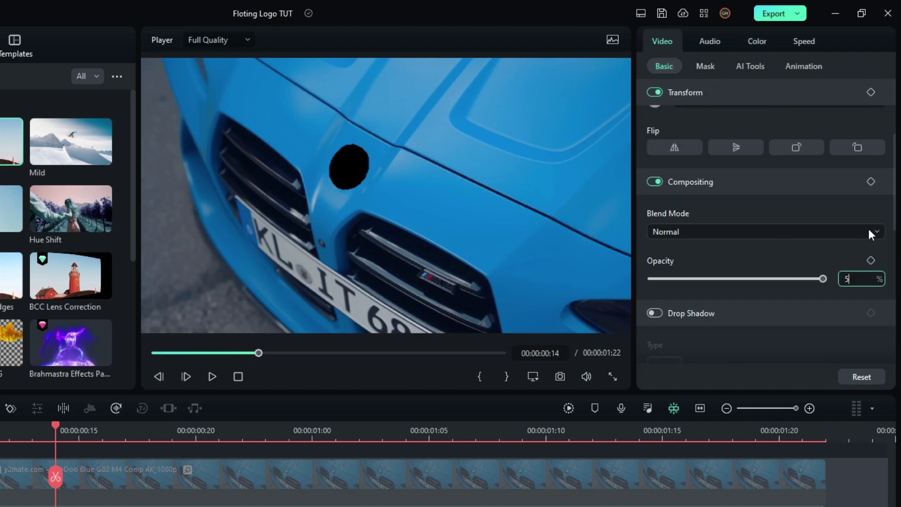
{"action": "type", "text": "0"}
{"action": "key", "text": "Return"}
{"action": "left_click", "coordinate": [840, 231]}
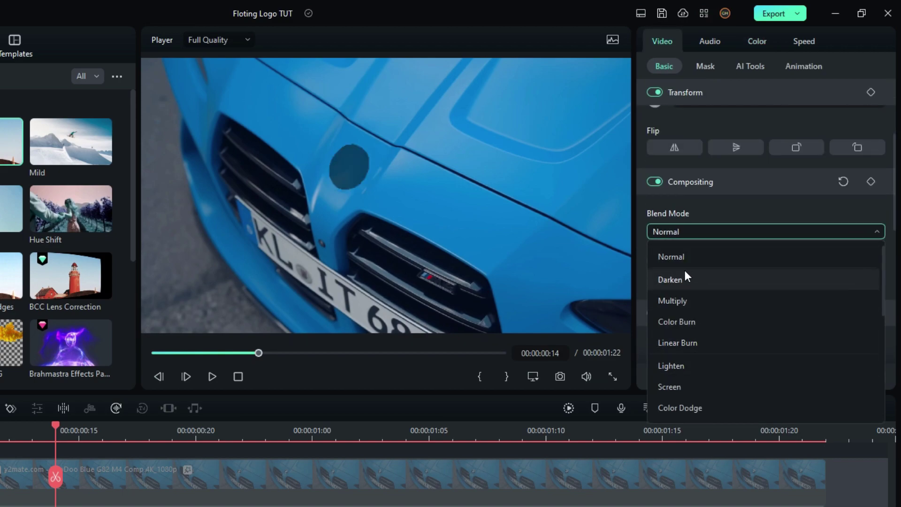
{"action": "left_click", "coordinate": [671, 279]}
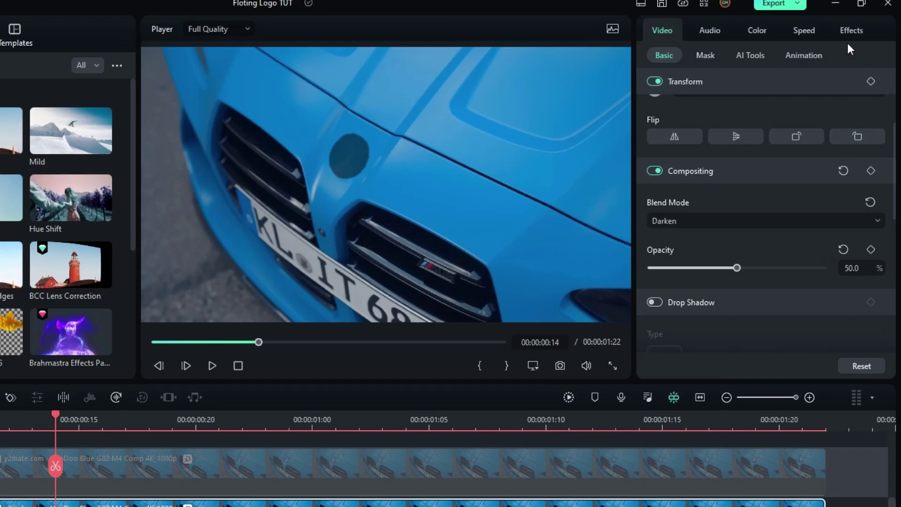
- Set the shadow's BCC Gaussian Blur horizontal blur to 12
{"action": "left_click", "coordinate": [848, 36]}
{"action": "type", "text": "12"}
{"action": "key", "text": "Return"}
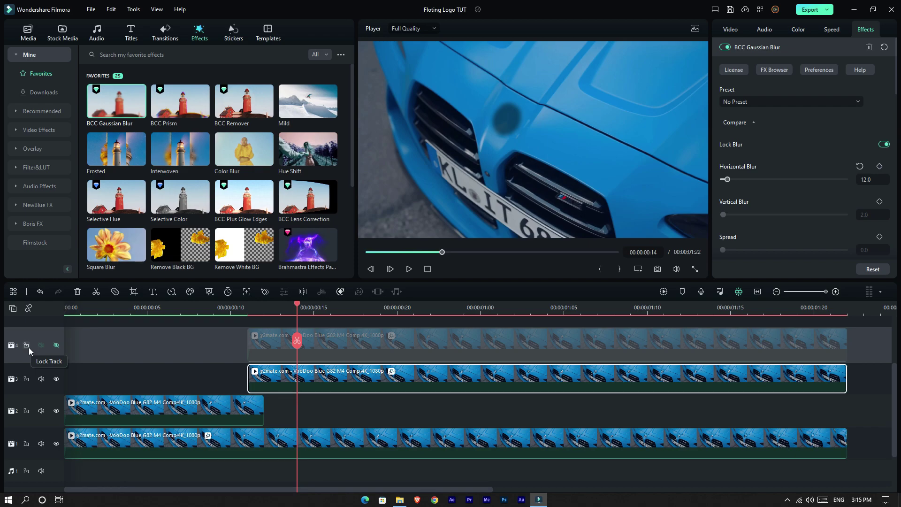
- Lock the prism-copy and background tracks, then nudge the shadow down-left in the preview
{"action": "left_click", "coordinate": [27, 346]}
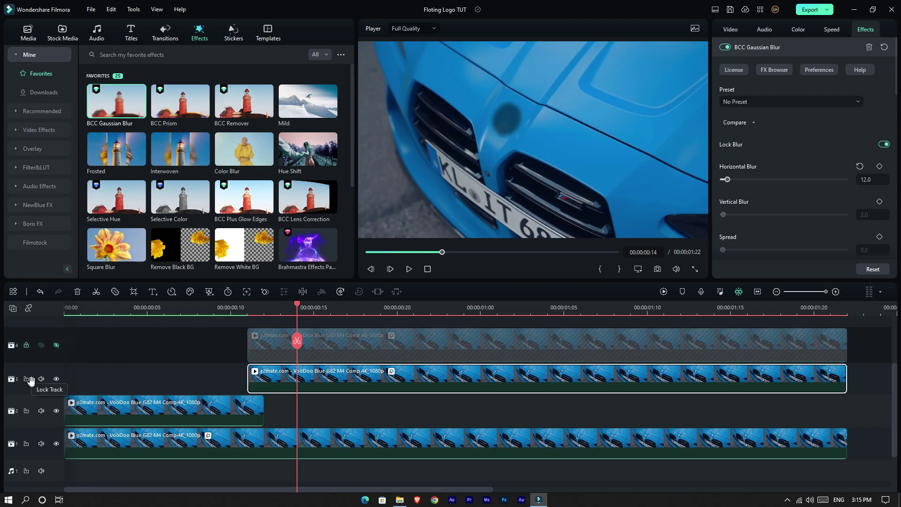
{"action": "left_click", "coordinate": [25, 444]}
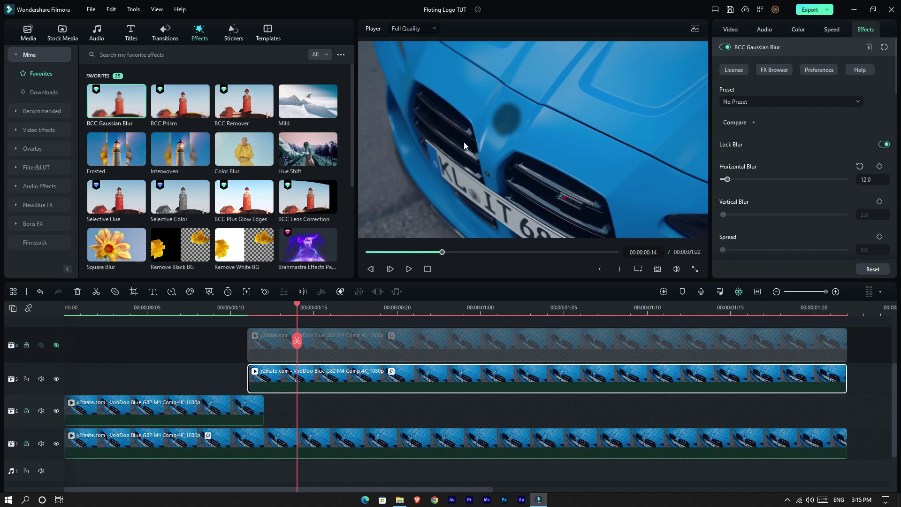
{"action": "left_click", "coordinate": [510, 118]}
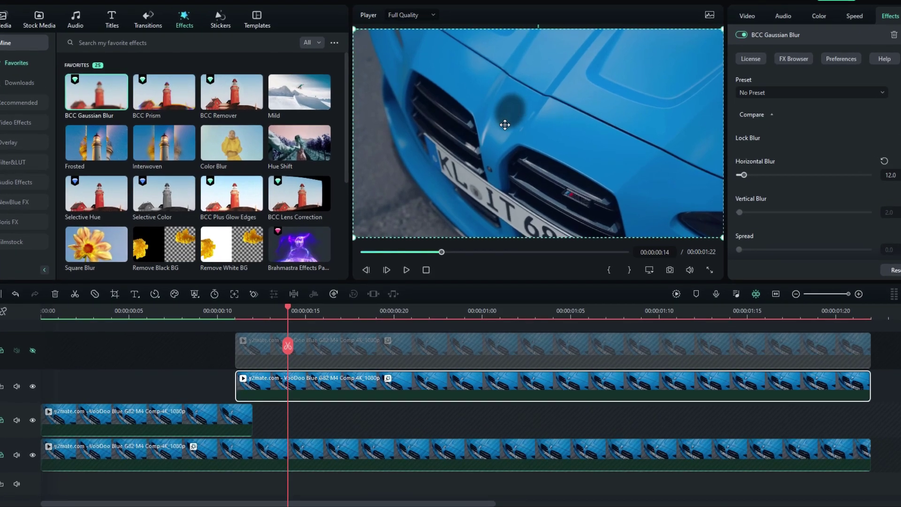
{"action": "left_click_drag", "start_coordinate": [505, 124], "coordinate": [504, 127]}
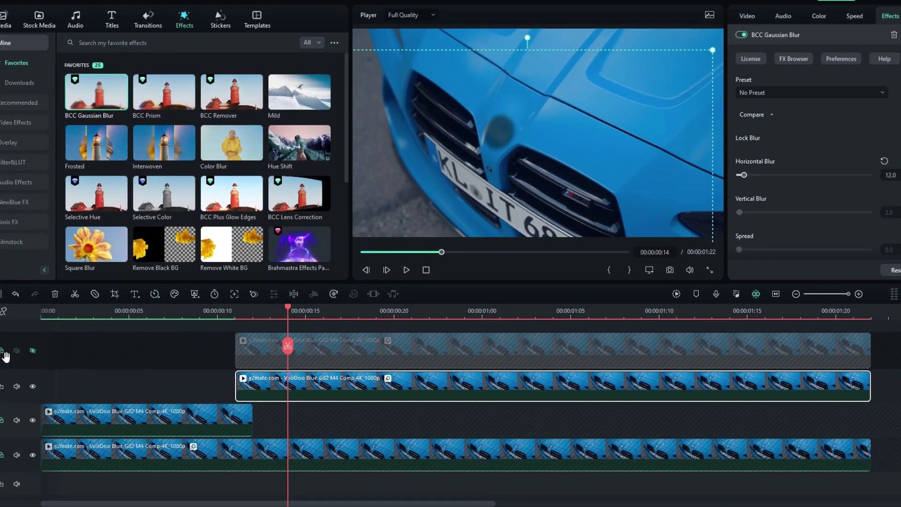
- Unhide the prism badge track and set the shadow's opacity to 0 at the clip start
{"action": "left_click", "coordinate": [32, 351]}
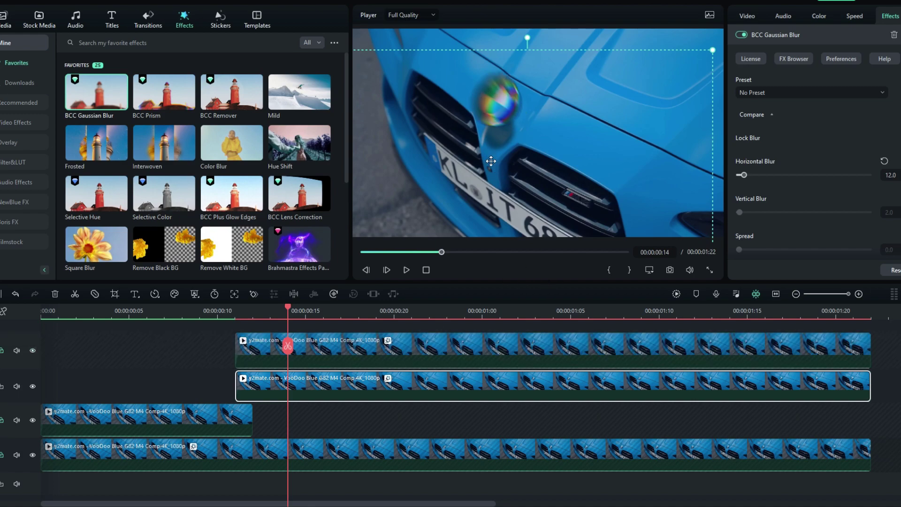
{"action": "left_click", "coordinate": [746, 16]}
{"action": "key", "text": "Left"}
{"action": "key", "text": "Left"}
{"action": "key", "text": "Left"}
{"action": "scroll", "coordinate": [856, 182], "scroll_direction": "up", "scroll_amount": 3}
{"action": "scroll", "coordinate": [856, 182], "scroll_direction": "down", "scroll_amount": 3}
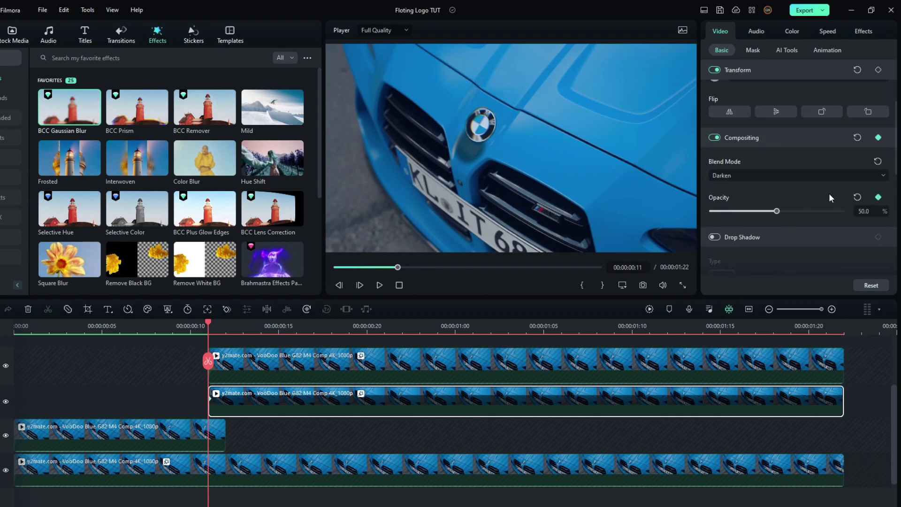
{"action": "left_click_drag", "start_coordinate": [777, 211], "coordinate": [712, 210]}
{"action": "key", "text": "Right"}
{"action": "key", "text": "Right"}
{"action": "key", "text": "Right"}
{"action": "key", "text": "Right"}
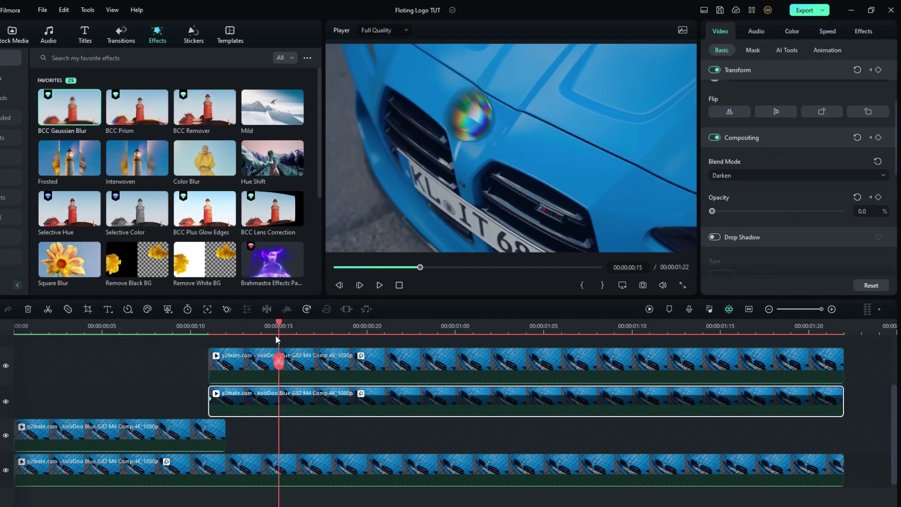
- Keyframe the shadow's opacity at 15 and 19 frames so it fades in to 50 as the badge lifts
{"action": "left_click", "coordinate": [469, 364]}
{"action": "left_click", "coordinate": [863, 31]}
{"action": "left_click", "coordinate": [470, 403]}
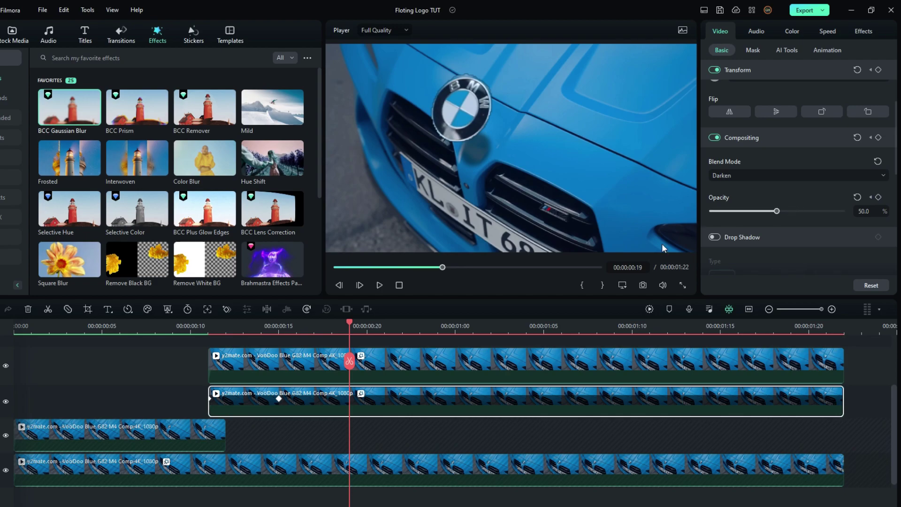
{"action": "key", "text": "Right"}
{"action": "key", "text": "Right"}
{"action": "key", "text": "Right"}
{"action": "key", "text": "Right"}
{"action": "key", "text": "Right"}
{"action": "key", "text": "Right"}
{"action": "key", "text": "Right"}
{"action": "key", "text": "Right"}
{"action": "left_click", "coordinate": [510, 368]}
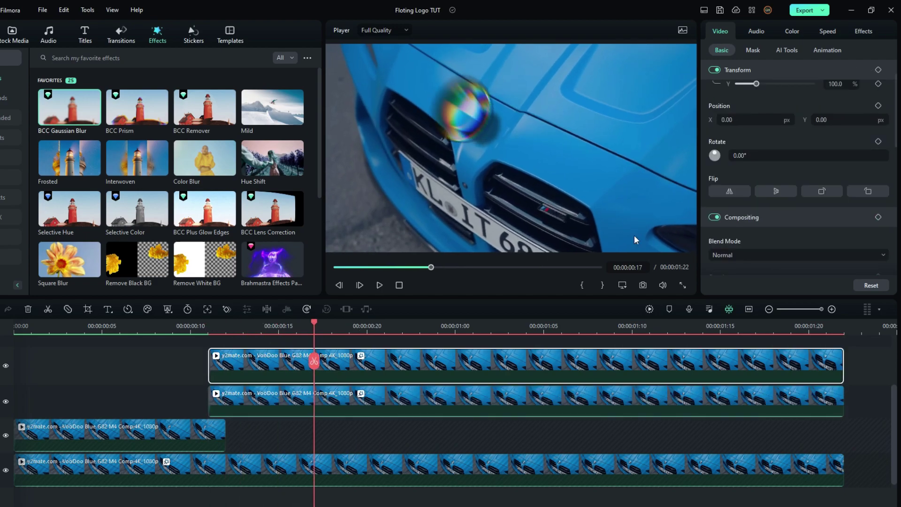
{"action": "left_click", "coordinate": [511, 396]}
- Add a shadow opacity keyframe at 01:12, where the badge settles back
{"action": "left_click", "coordinate": [720, 31]}
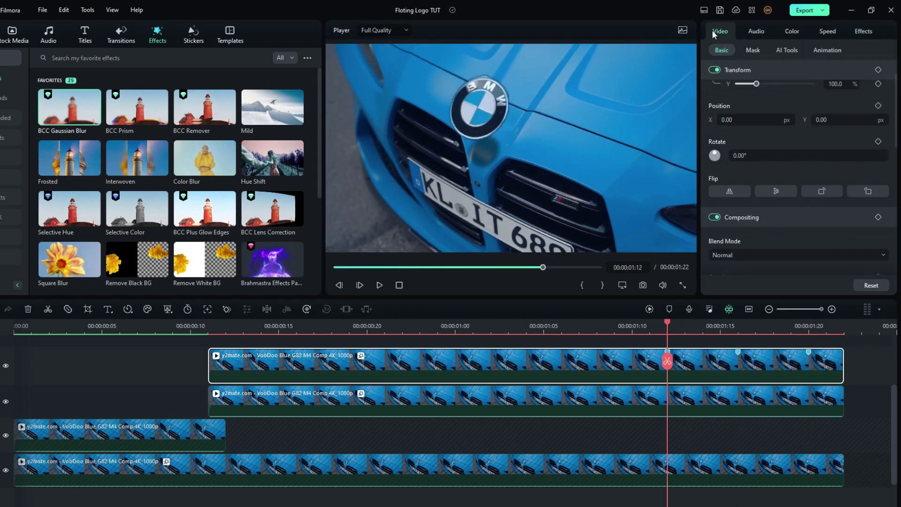
{"action": "scroll", "coordinate": [877, 197], "scroll_direction": "down", "scroll_amount": 2}
{"action": "left_click", "coordinate": [878, 197]}
{"action": "scroll", "coordinate": [798, 187], "scroll_direction": "up", "scroll_amount": 5}
- Scrub to check the fading shadow, render a preview, and play the effect from the start
{"action": "left_click_drag", "start_coordinate": [310, 329], "coordinate": [207, 348]}
{"action": "left_click", "coordinate": [348, 328]}
{"action": "scroll", "coordinate": [798, 188], "scroll_direction": "down", "scroll_amount": 3}
{"action": "left_click", "coordinate": [754, 328]}
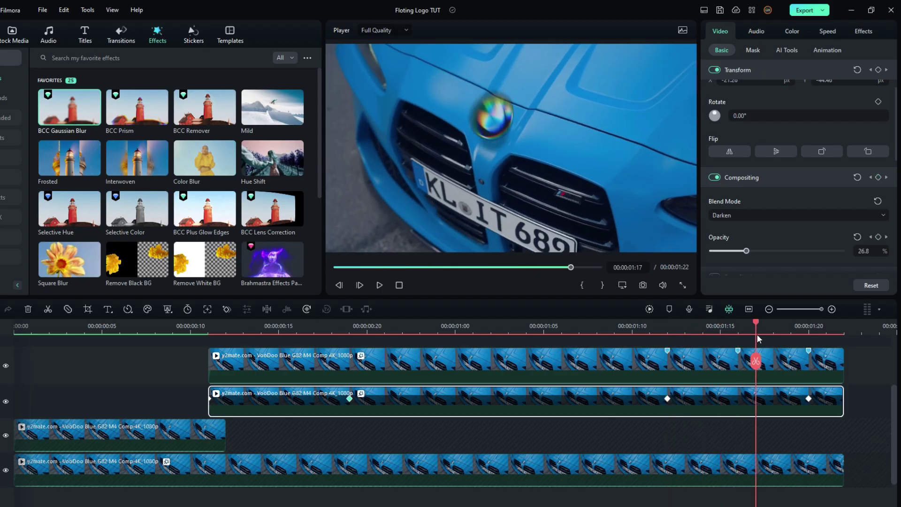
{"action": "left_click", "coordinate": [649, 309]}
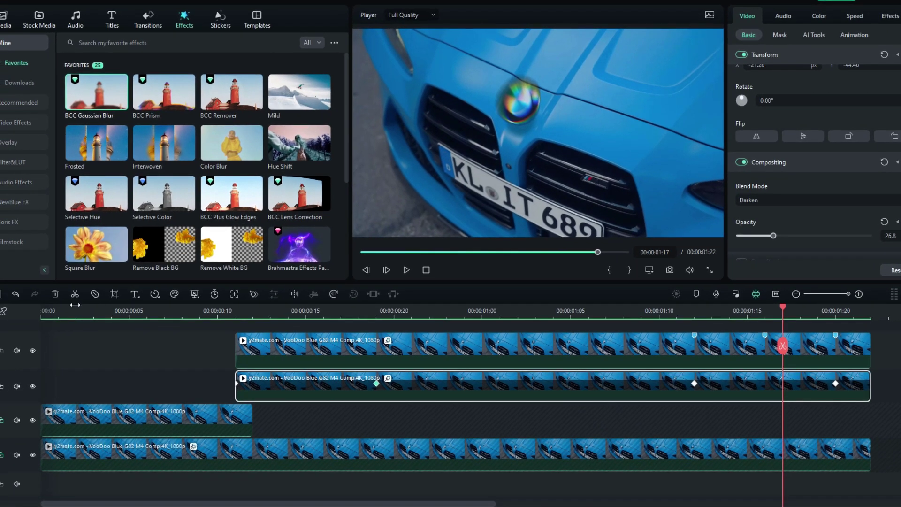
{"action": "left_click_drag", "start_coordinate": [47, 323], "coordinate": [0, 327]}
{"action": "key", "text": "space"}
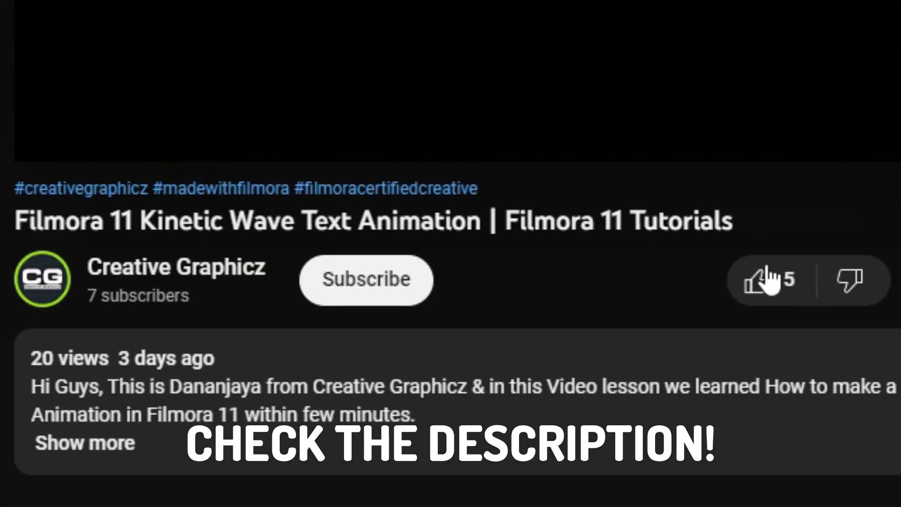
- Like the tutorial video and subscribe to its channel with All notifications
{"action": "left_click", "coordinate": [760, 280]}
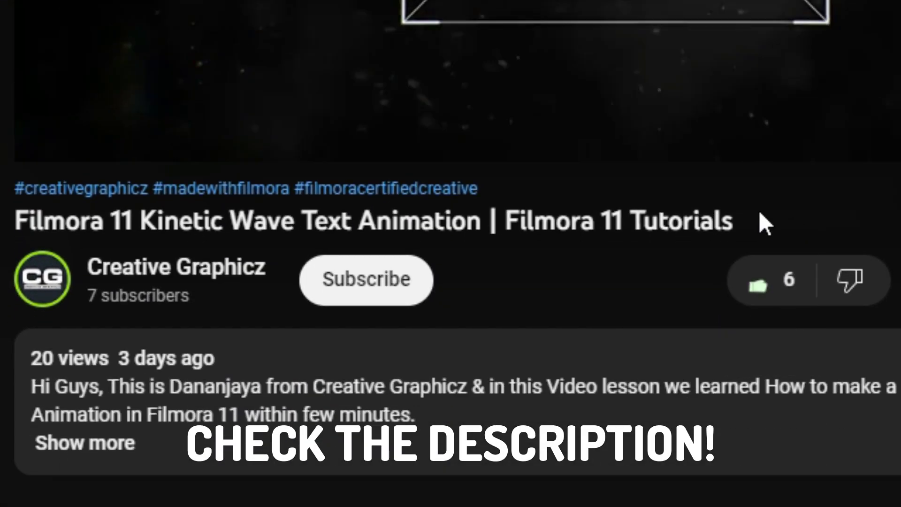
{"action": "left_click", "coordinate": [410, 296]}
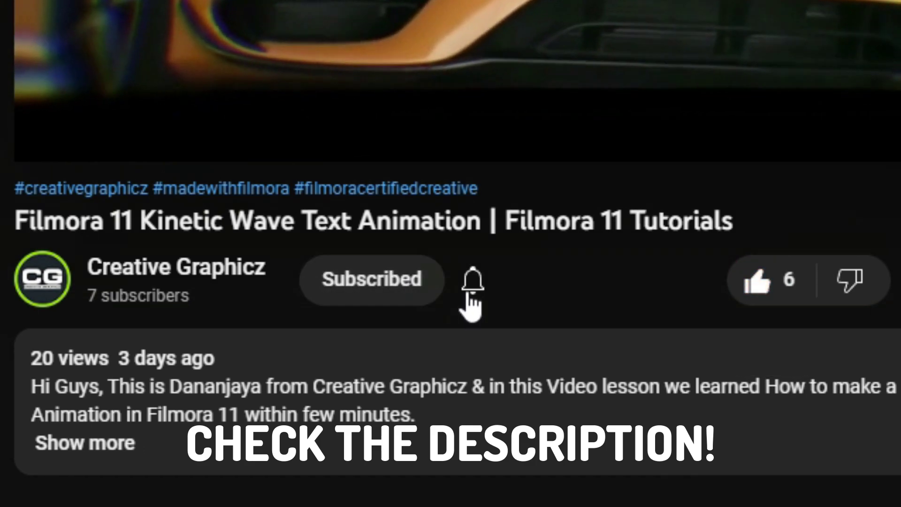
{"action": "left_click", "coordinate": [469, 288]}
{"action": "left_click", "coordinate": [561, 354]}
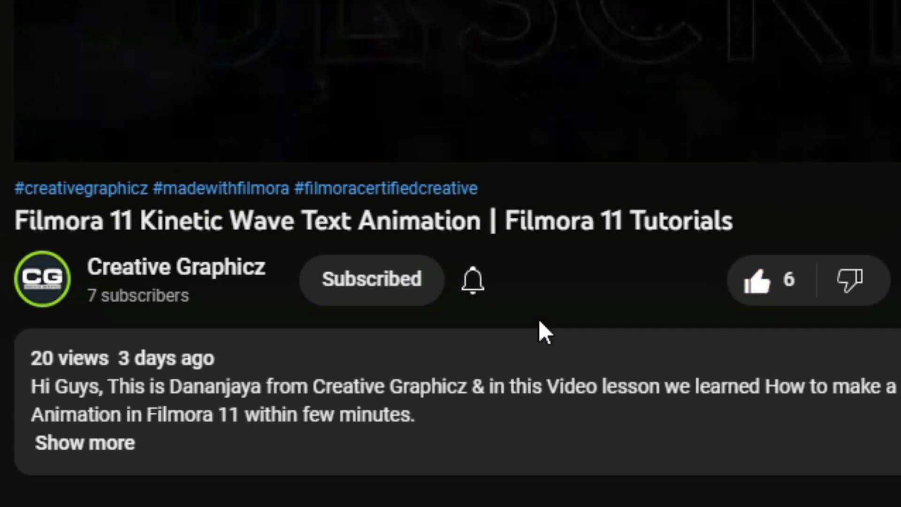
- Write the comment 'Cool Tutorials' on the video
{"action": "scroll", "coordinate": [539, 332], "scroll_direction": "down", "scroll_amount": 3}
{"action": "left_click", "coordinate": [470, 409]}
{"action": "type", "text": "Cool Tutorials"}
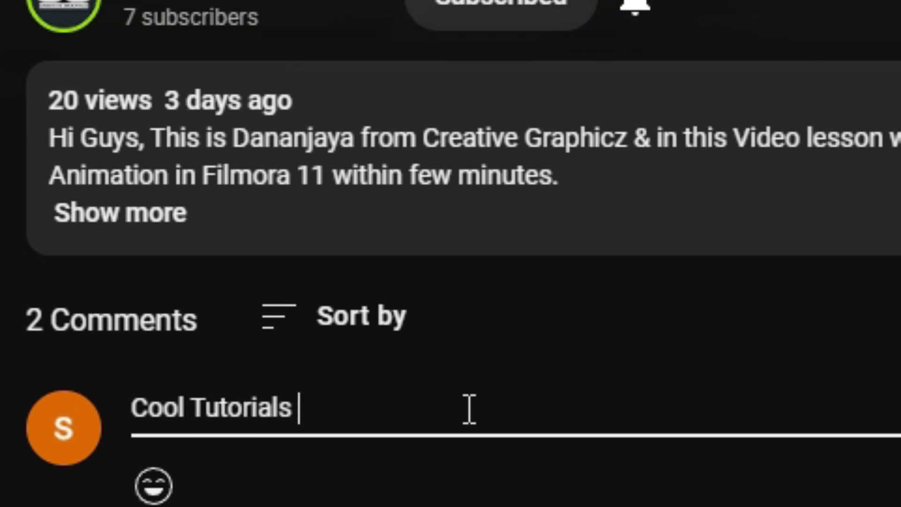